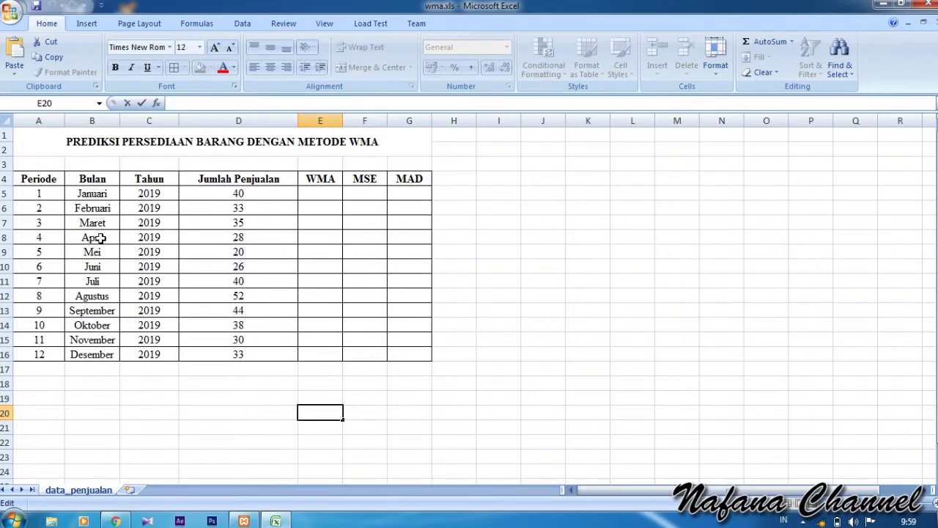
# - Enter =(D7*3)+(D6*2)+(D5*1) in E8 for April's weighted sum of 211,00
pyautogui.click(316, 239)
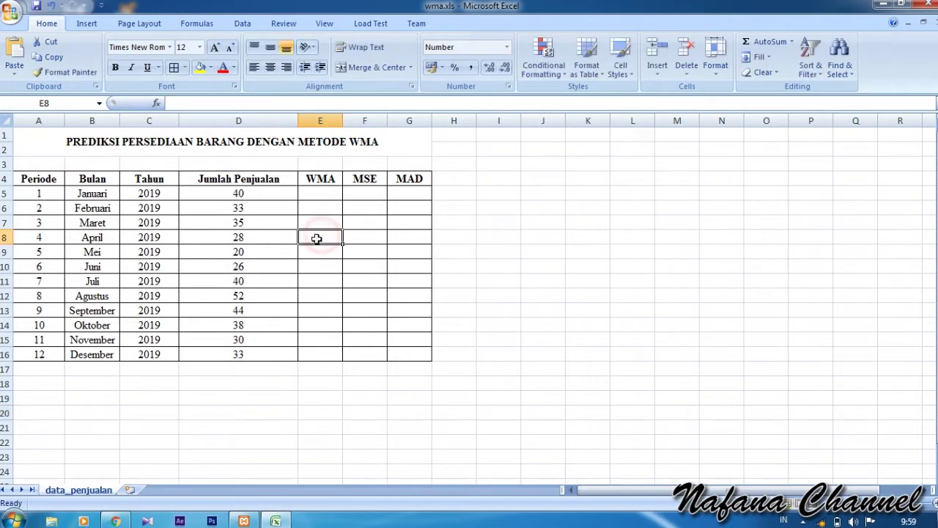
pyautogui.write('=')
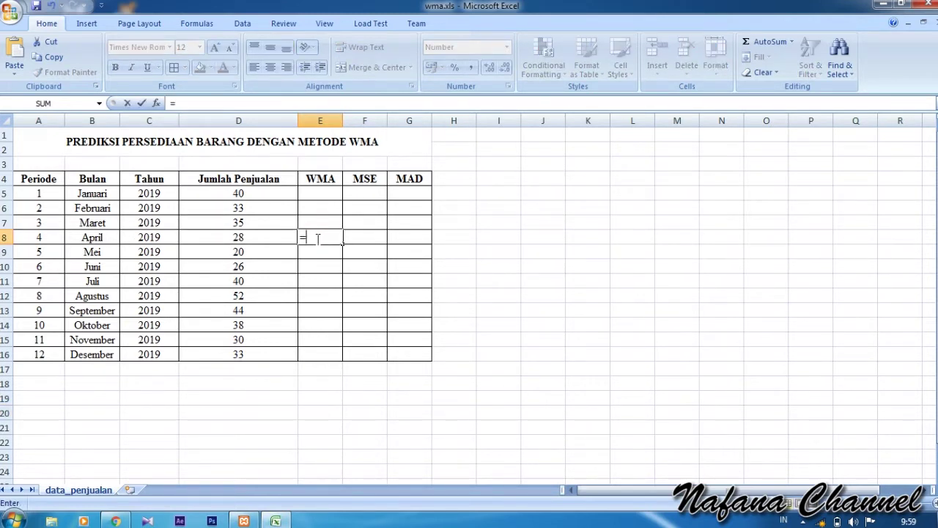
pyautogui.write('(')
pyautogui.click(265, 223)
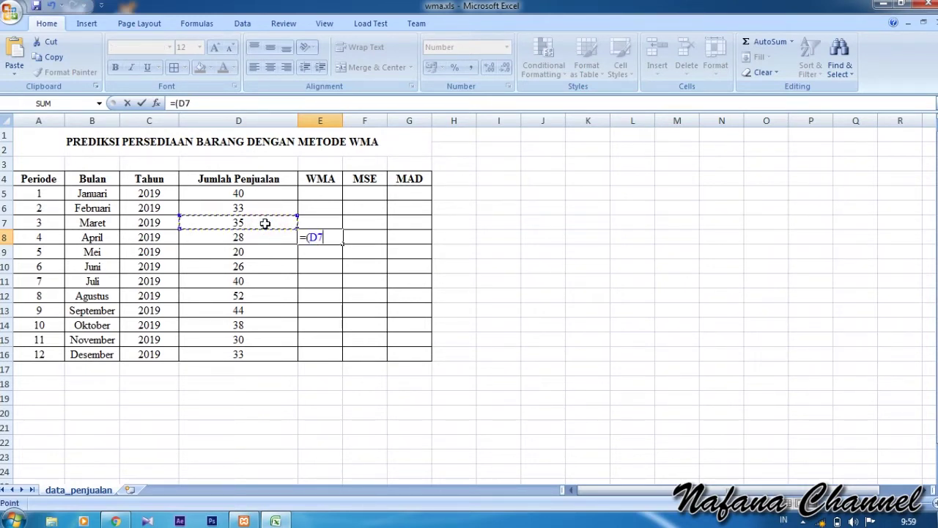
pyautogui.write('*3)+')
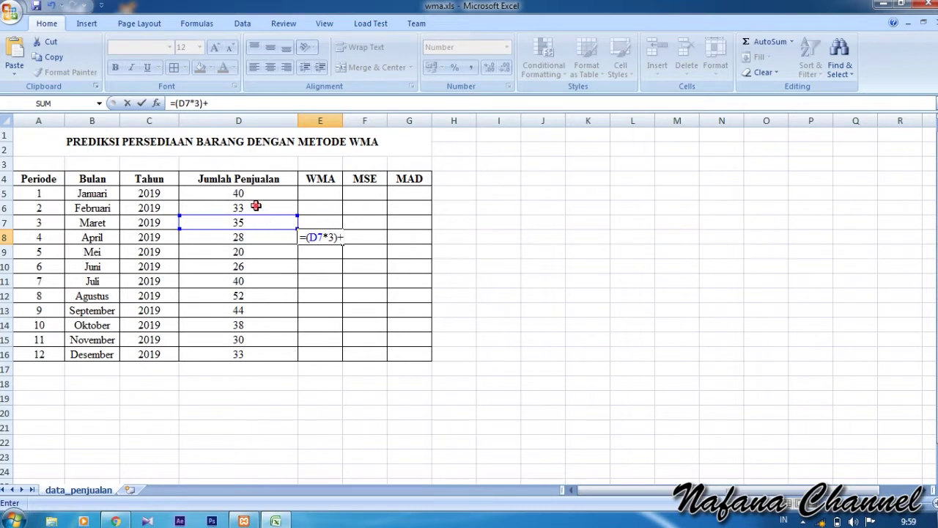
pyautogui.click(253, 206)
pyautogui.press('BackSpace')
pyautogui.press('BackSpace')
pyautogui.write('(')
pyautogui.click(254, 206)
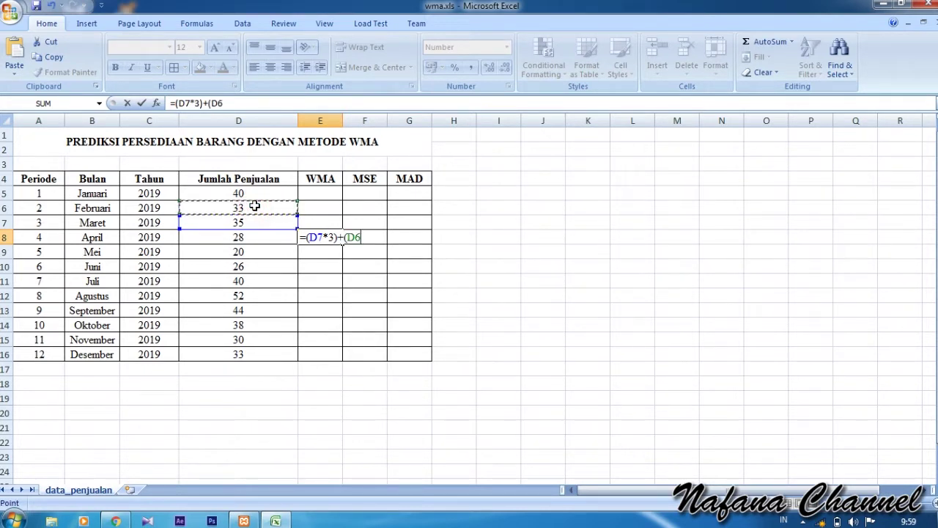
pyautogui.write('*2)+(')
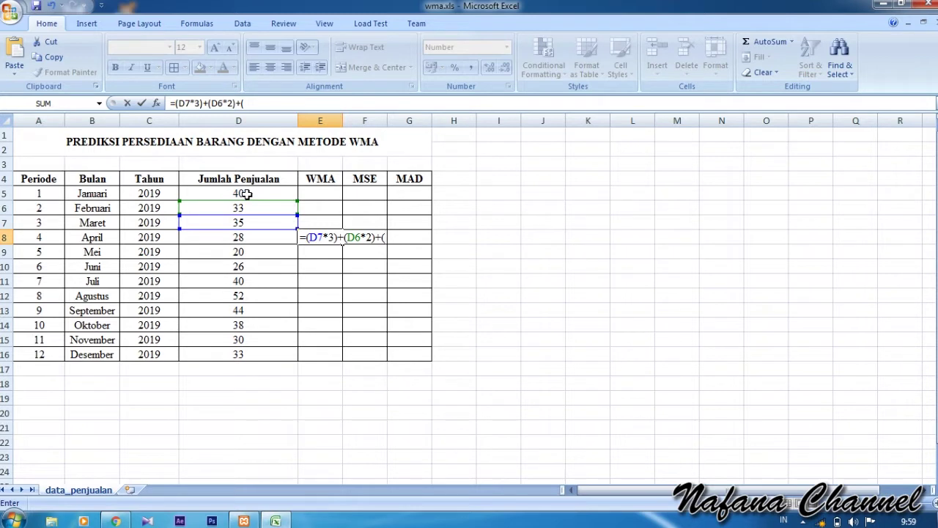
pyautogui.click(246, 194)
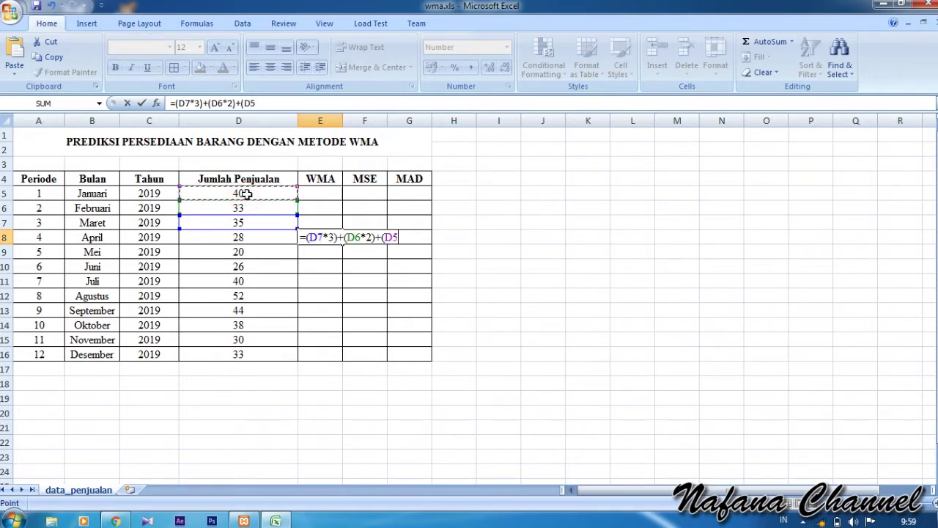
pyautogui.write('*1)')
pyautogui.press('Left')
pyautogui.press('Right')
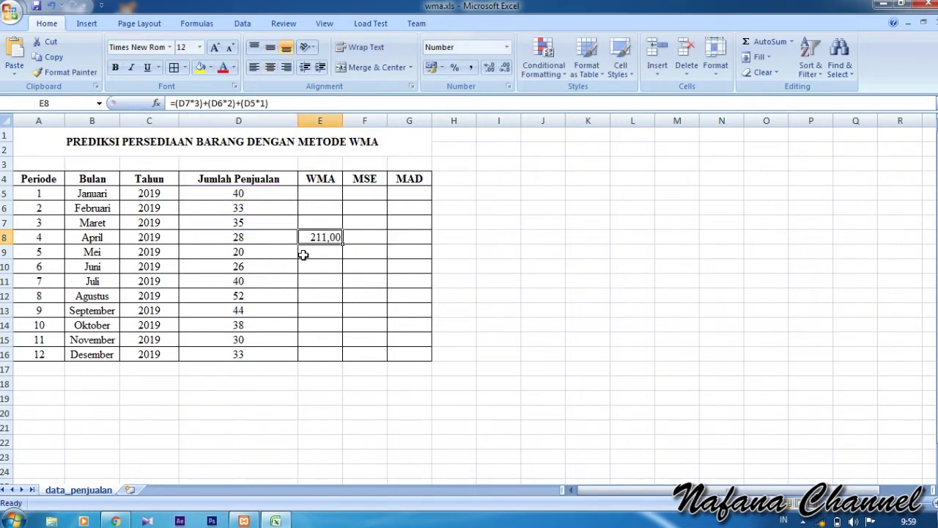
# - Change E8 to =((D7*3)+(D6*2)+(D5*1))/6, giving 35,17, and fill it down to E16
pyautogui.doubleClick(323, 239)
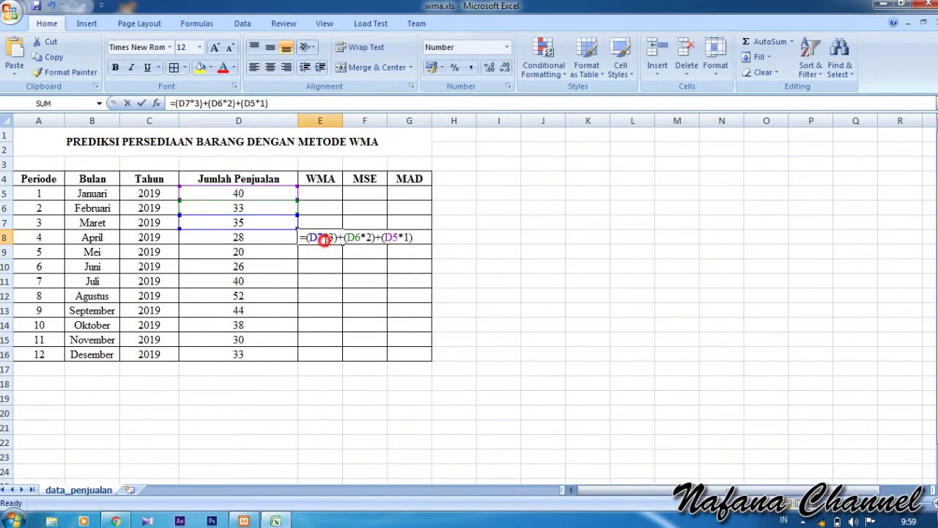
pyautogui.click(174, 102)
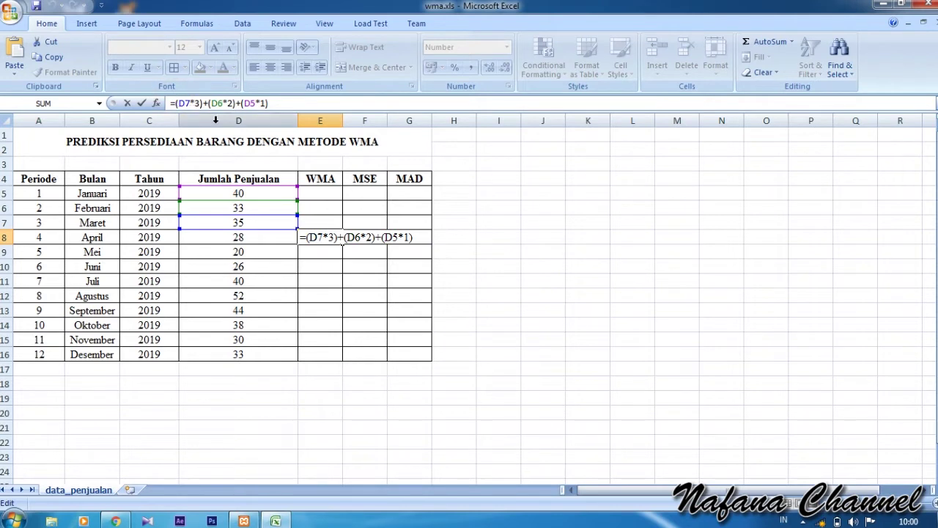
pyautogui.write('(')
pyautogui.click(279, 103)
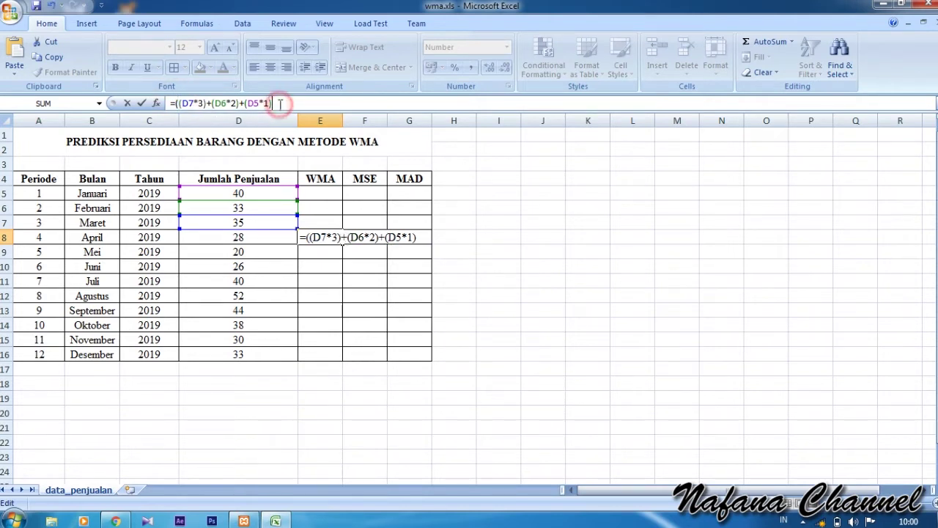
pyautogui.write(')')
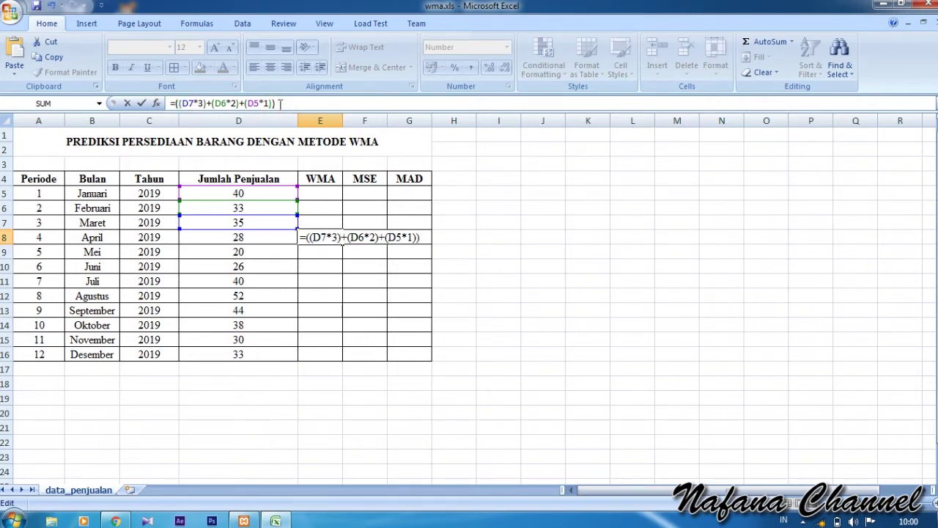
pyautogui.write('/6')
pyautogui.press('Return')
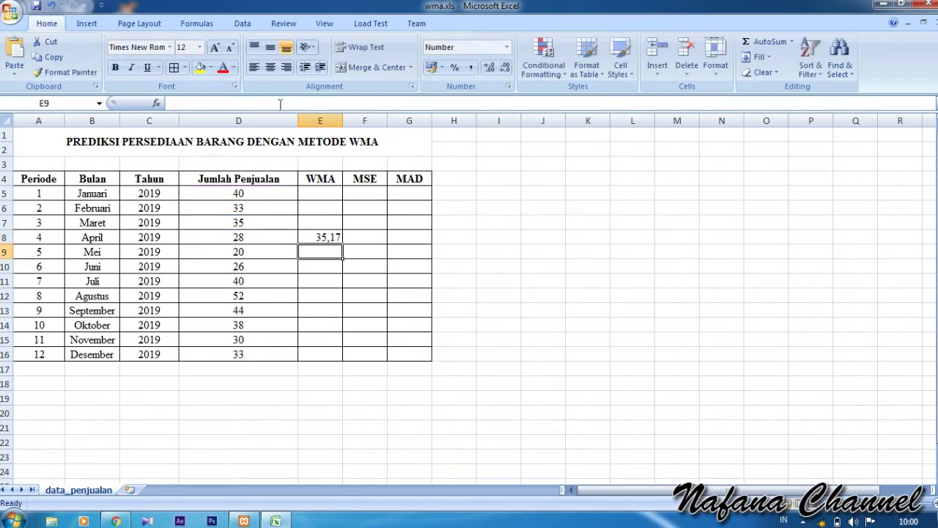
pyautogui.click(322, 236)
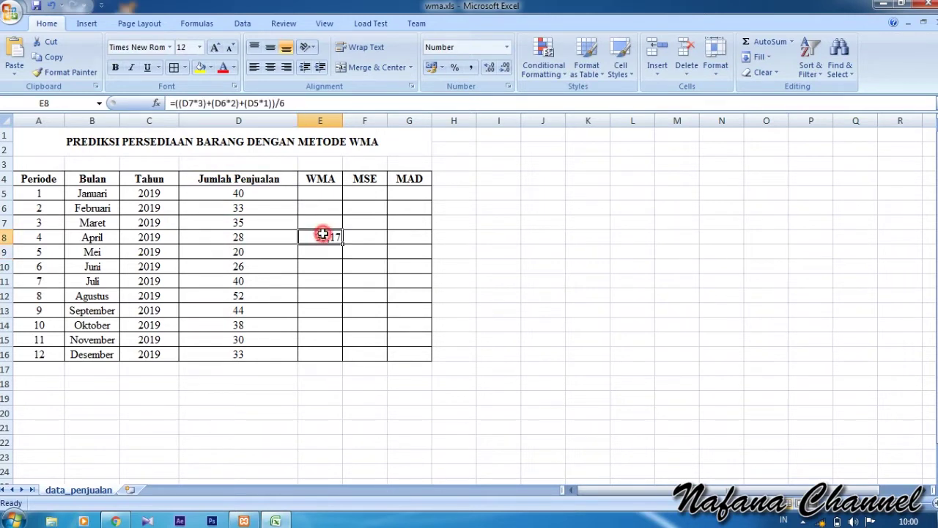
pyautogui.moveTo(342, 242); pyautogui.dragTo(341, 354)
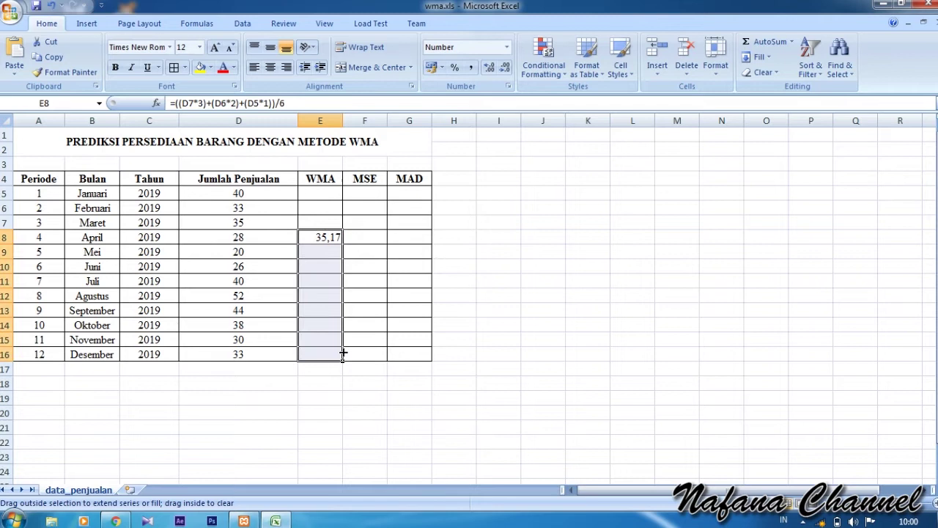
# - Enter =ABS(E8-D8)^2/12 in F8, giving 4,28009, and fill it down to F16
pyautogui.click(488, 226)
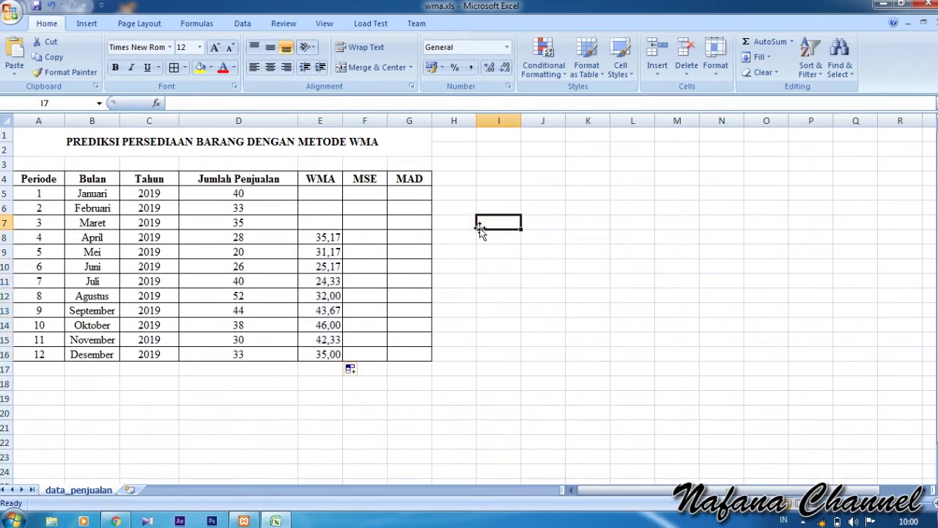
pyautogui.click(377, 240)
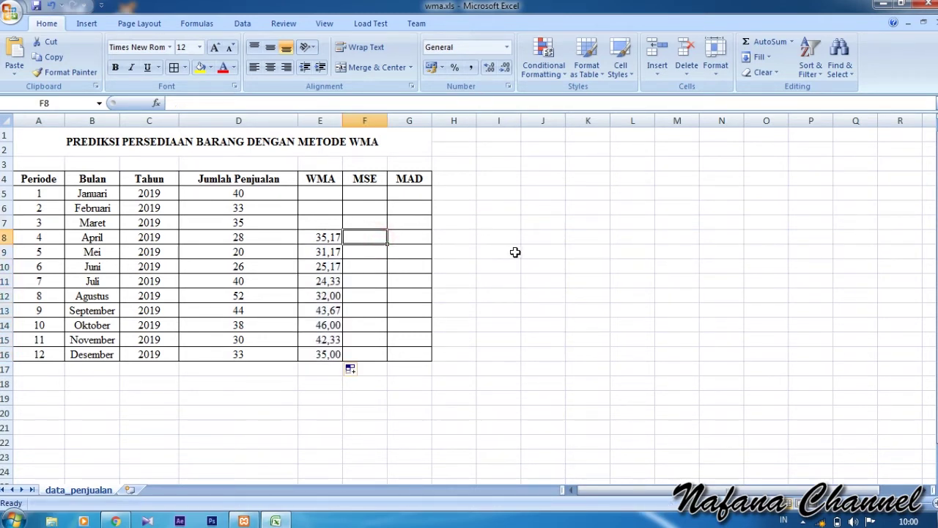
pyautogui.write('=')
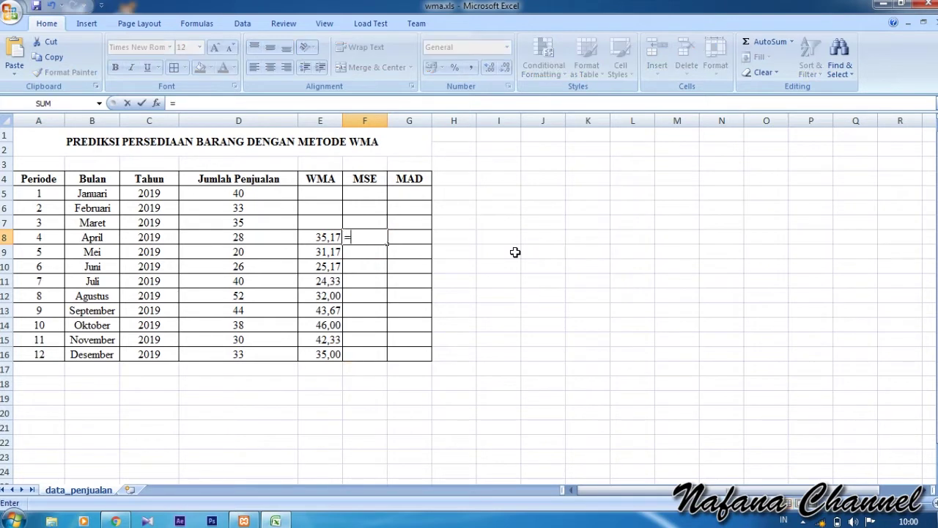
pyautogui.write('A')
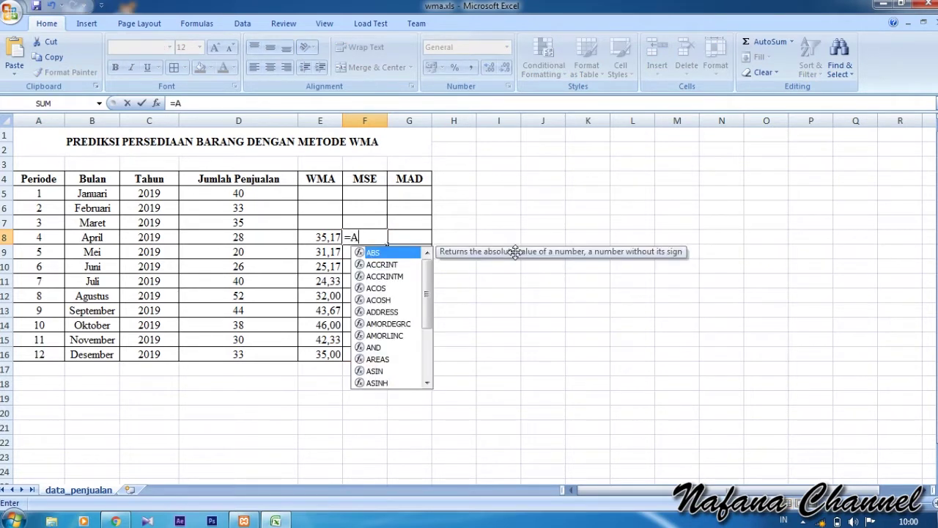
pyautogui.write('BS')
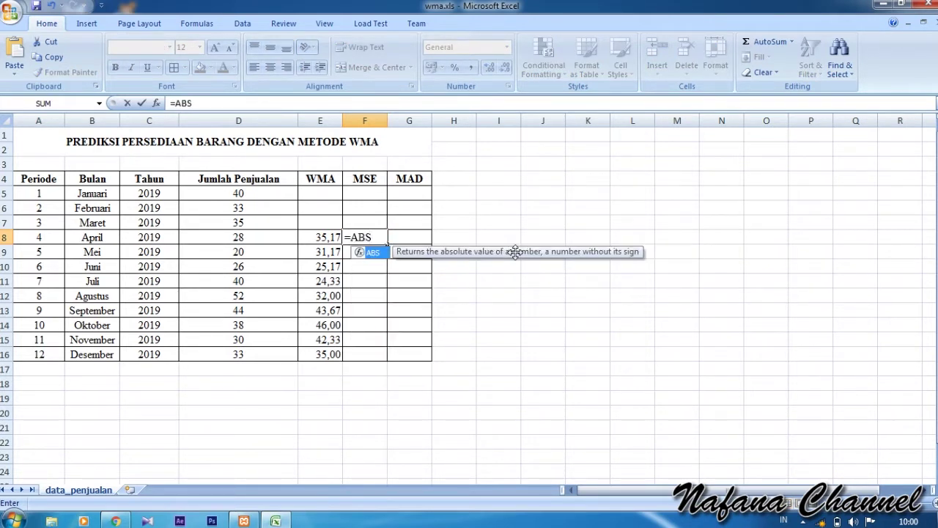
pyautogui.write('(')
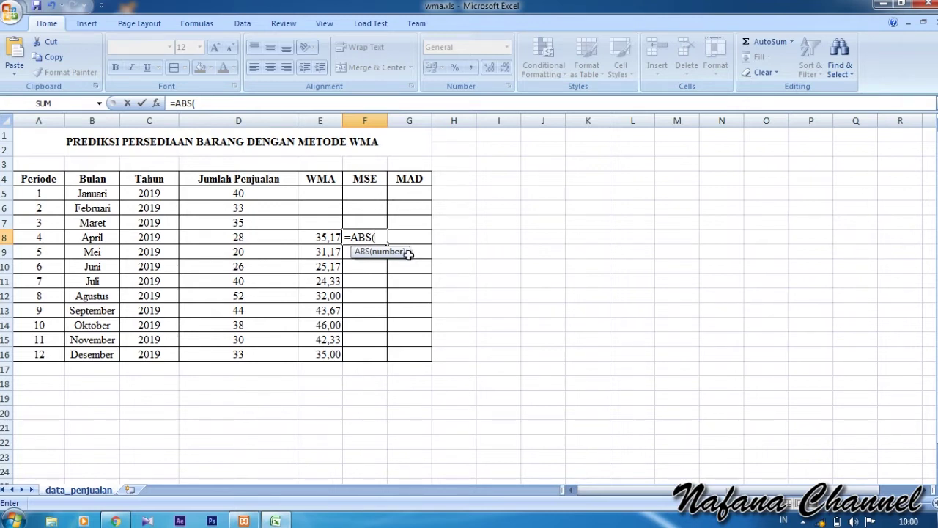
pyautogui.click(319, 237)
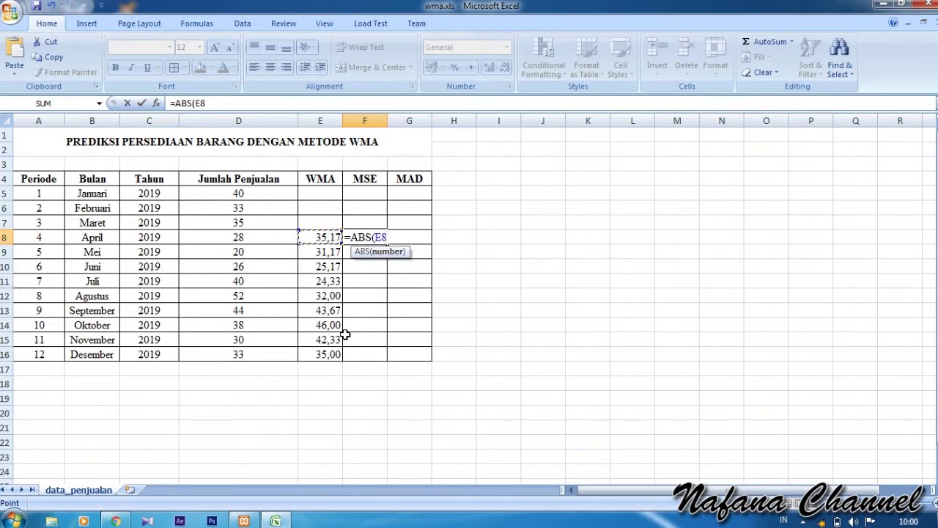
pyautogui.write('-')
pyautogui.click(246, 234)
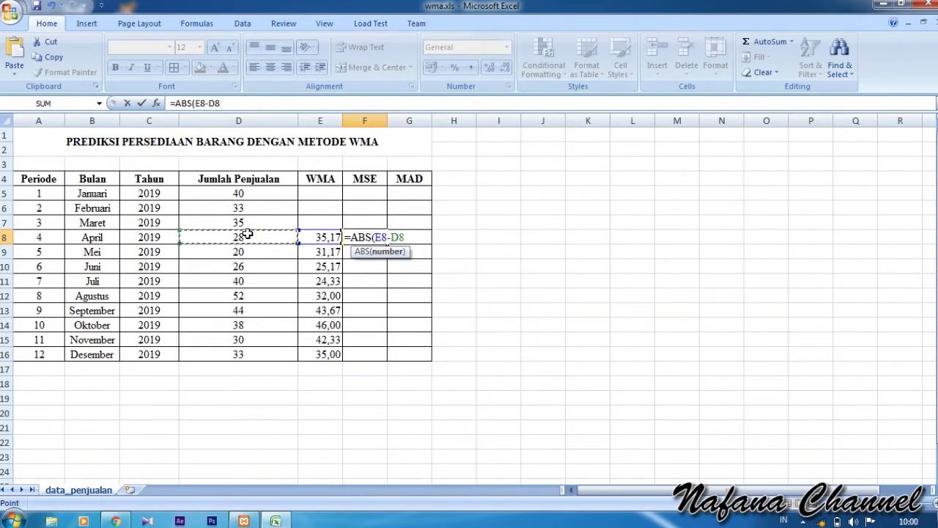
pyautogui.write(')')
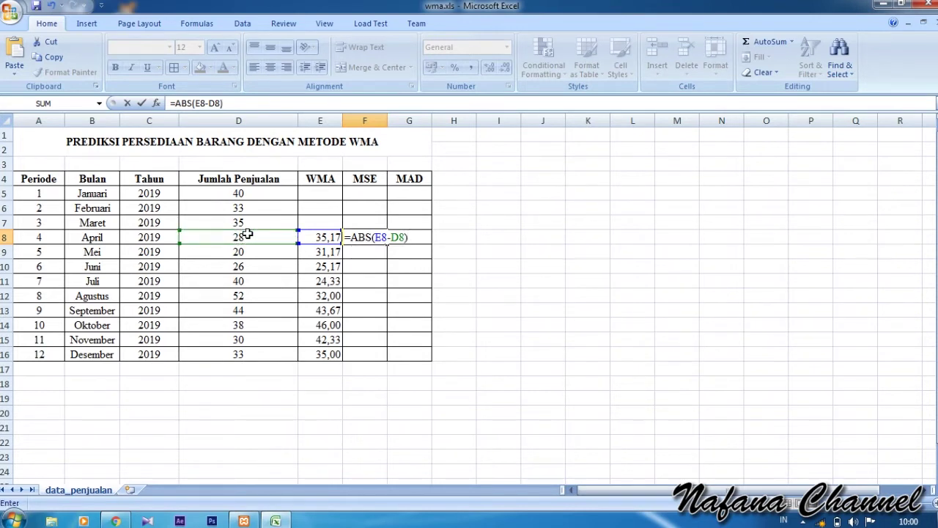
pyautogui.write('^2')
pyautogui.write('/12')
pyautogui.press('Left')
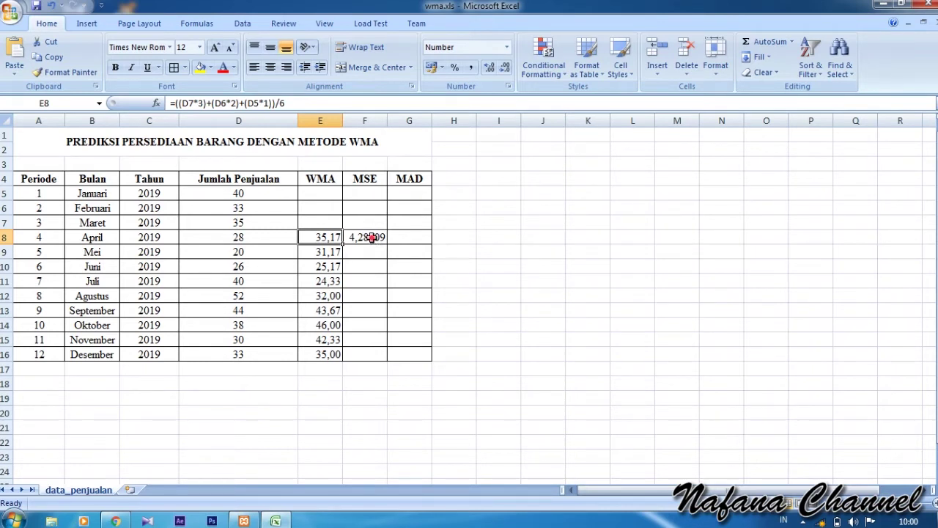
pyautogui.click(370, 236)
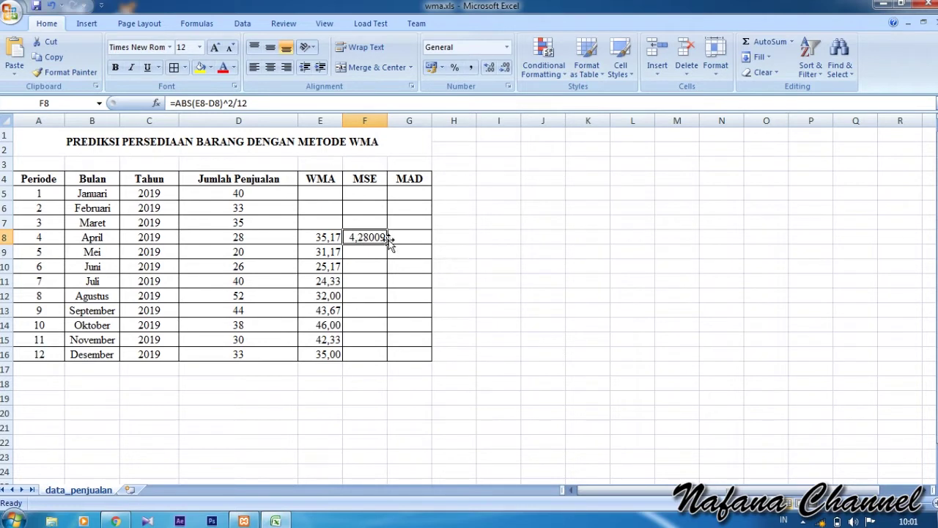
pyautogui.moveTo(387, 244); pyautogui.dragTo(386, 359)
pyautogui.click(469, 250)
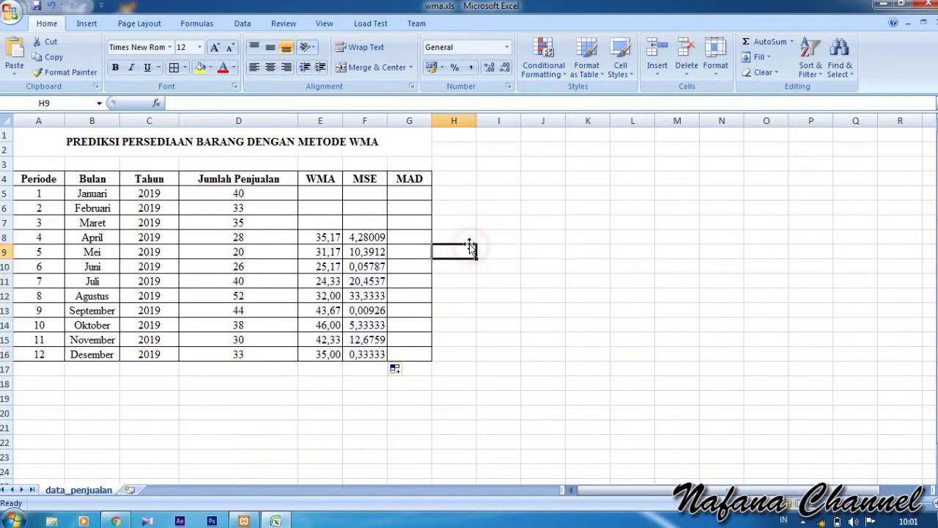
# - Enter =ABS(E8-D8) in G8, giving 7,17, and fill it down to G16
pyautogui.click(414, 235)
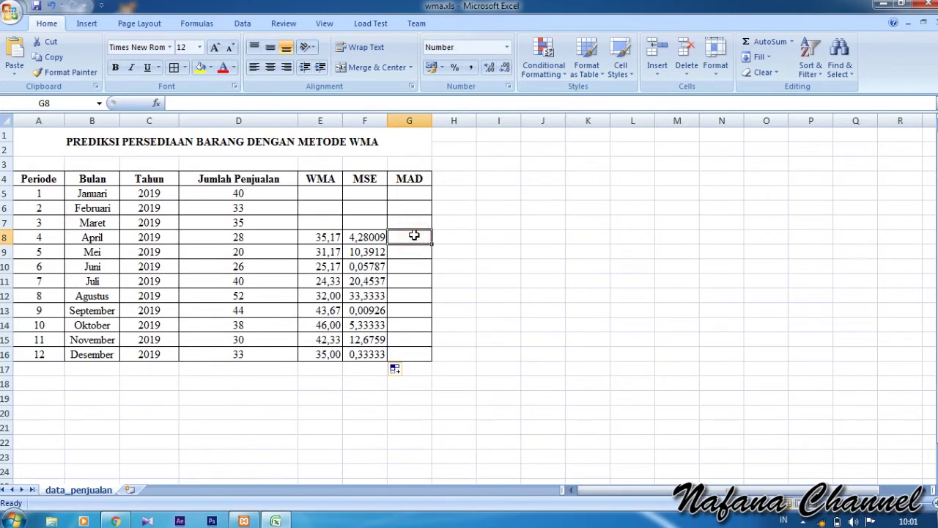
pyautogui.write('=ABS(')
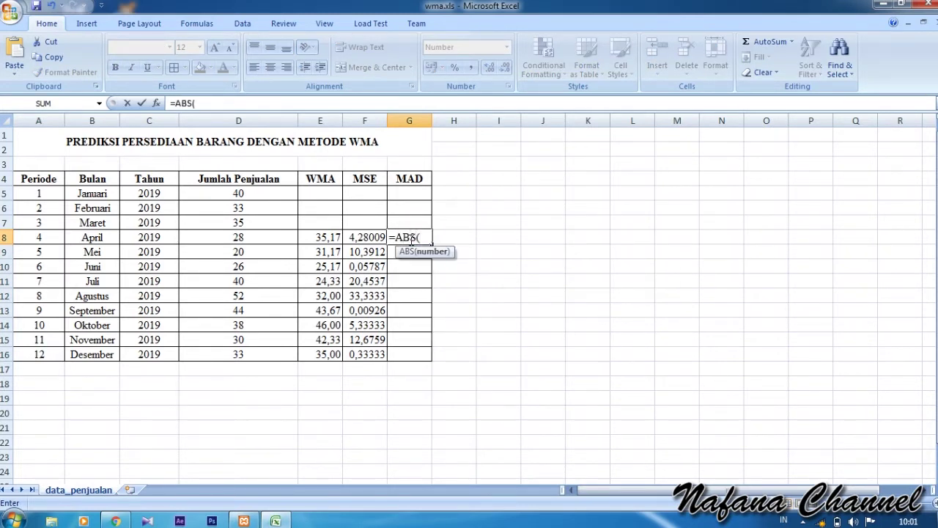
pyautogui.click(323, 236)
pyautogui.write('-')
pyautogui.click(232, 236)
pyautogui.write(')')
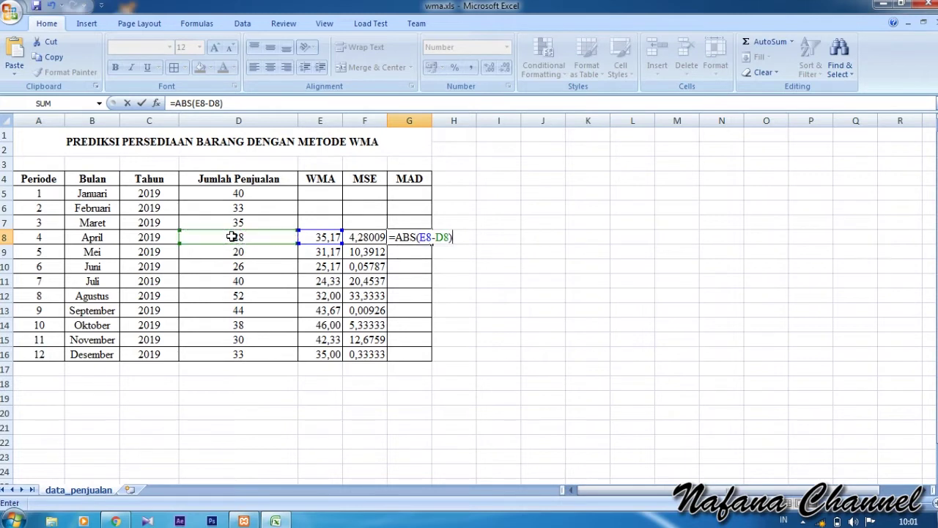
pyautogui.press('Return')
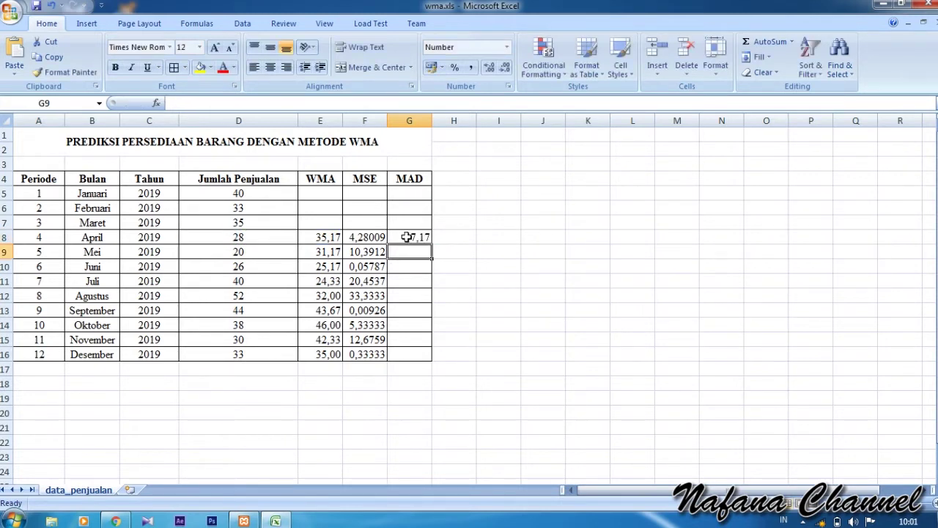
pyautogui.click(407, 237)
pyautogui.moveTo(431, 245); pyautogui.dragTo(432, 359)
pyautogui.click(528, 237)
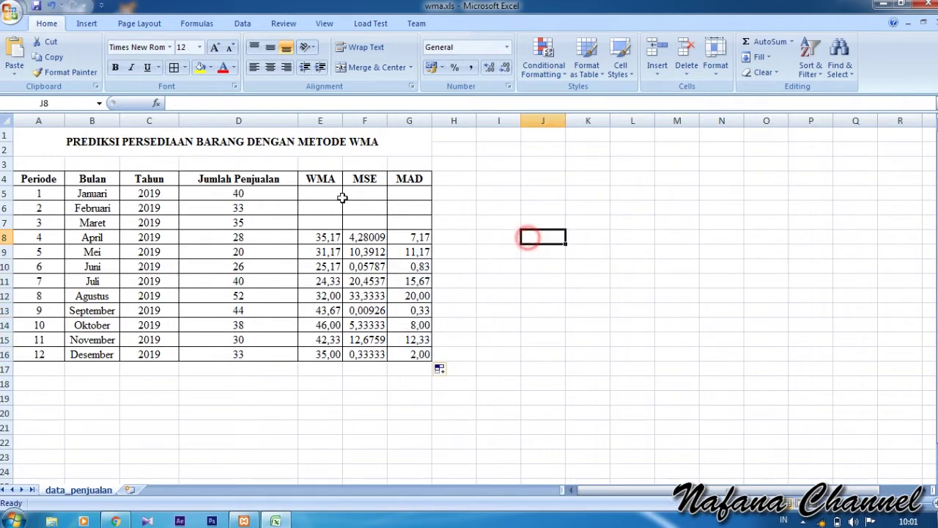
# - Begin an entry in January's WMA cell E5, then cancel it
pyautogui.click(325, 191)
pyautogui.write('=')
pyautogui.press('Right')
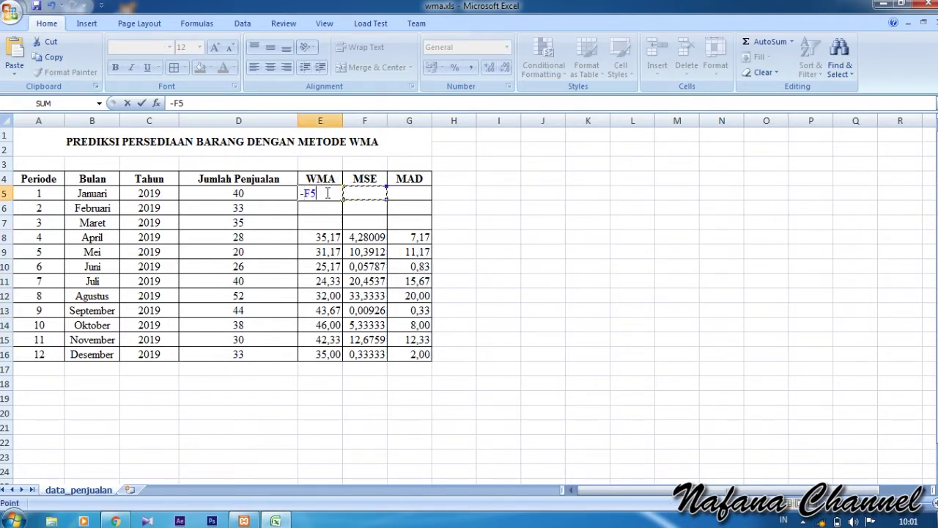
pyautogui.press('BackSpace')
pyautogui.press('BackSpace')
pyautogui.press('BackSpace')
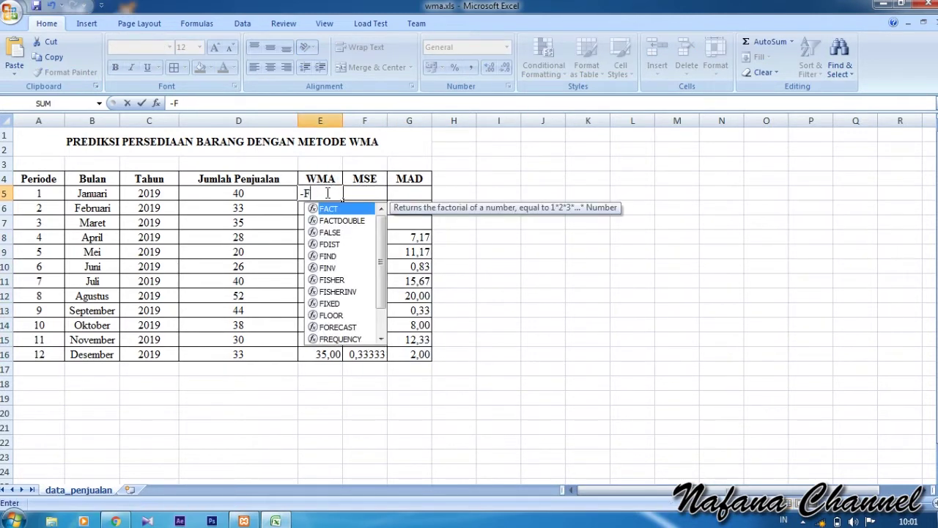
pyautogui.press('Escape')
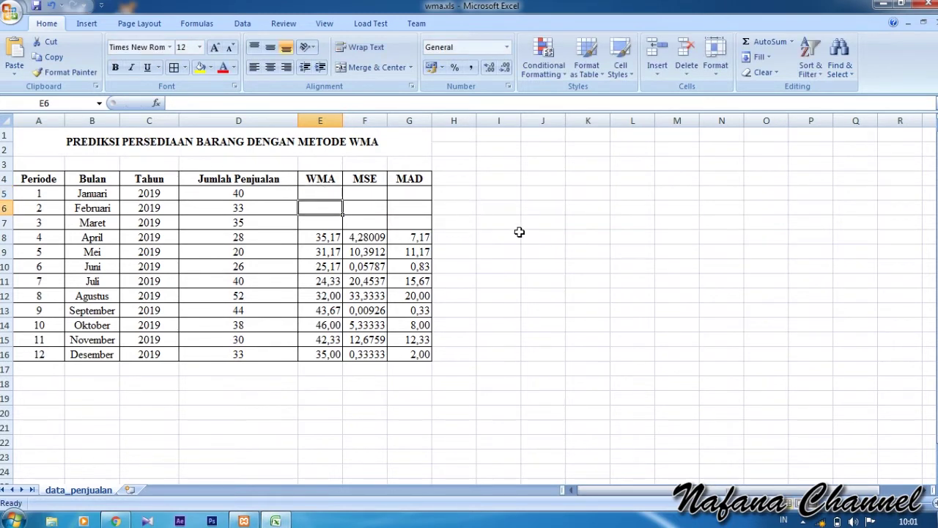
pyautogui.click(515, 235)
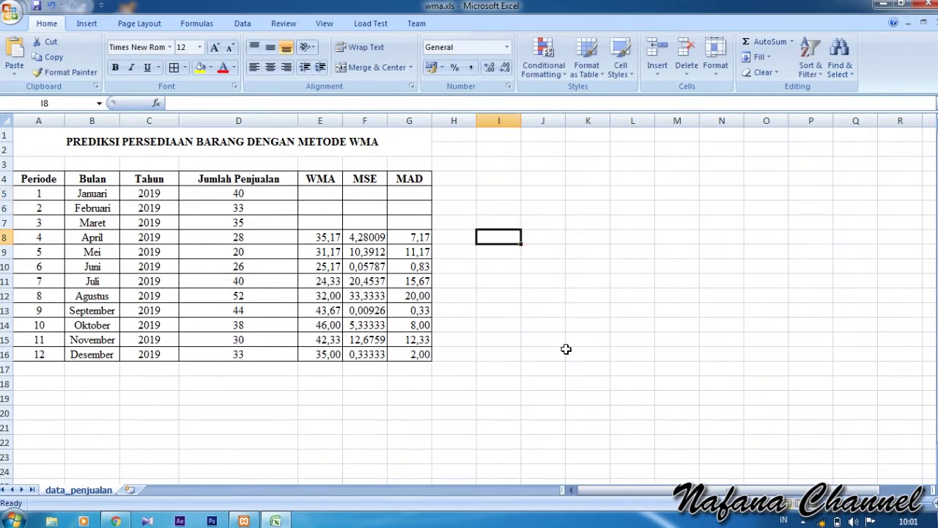
# - Type a dash into each WMA cell E5, E6 and E7
pyautogui.click(330, 196)
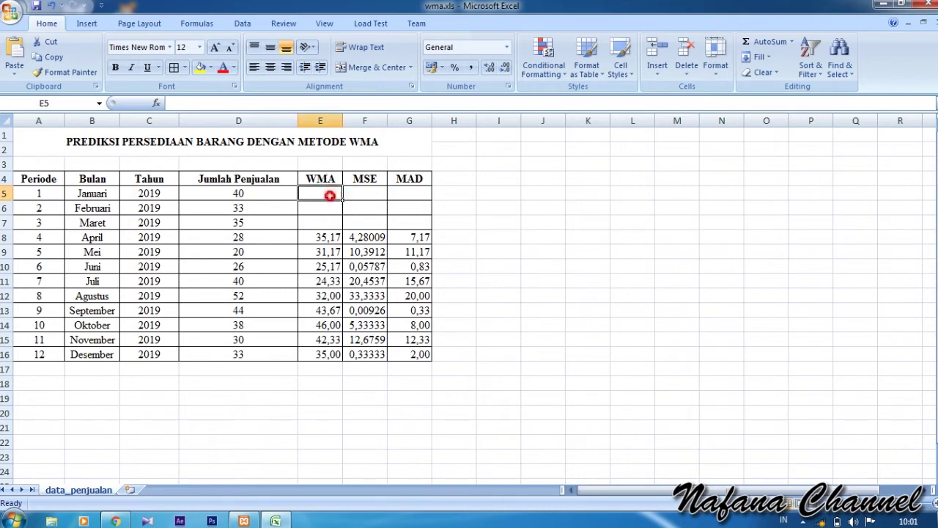
pyautogui.write('-')
pyautogui.press('Return')
pyautogui.write('-')
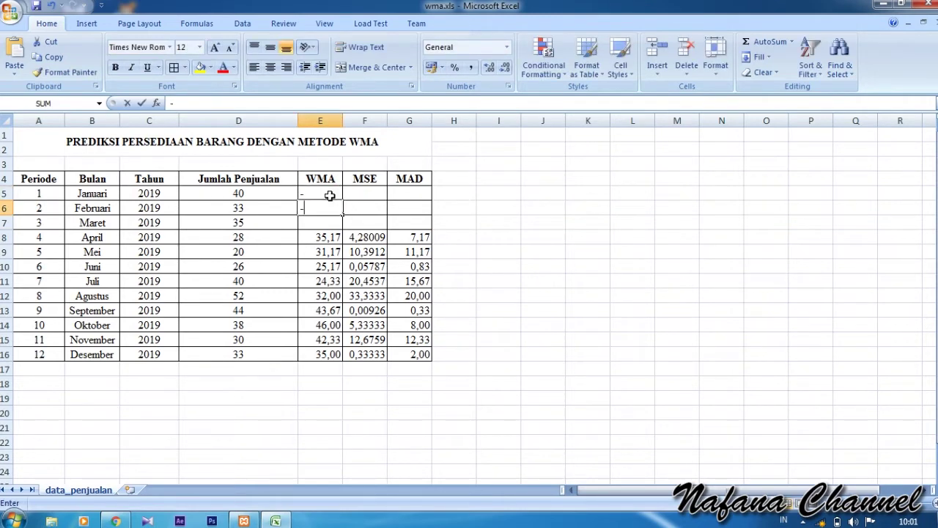
pyautogui.press('Return')
pyautogui.write('-')
pyautogui.press('Right')
pyautogui.press('Left')
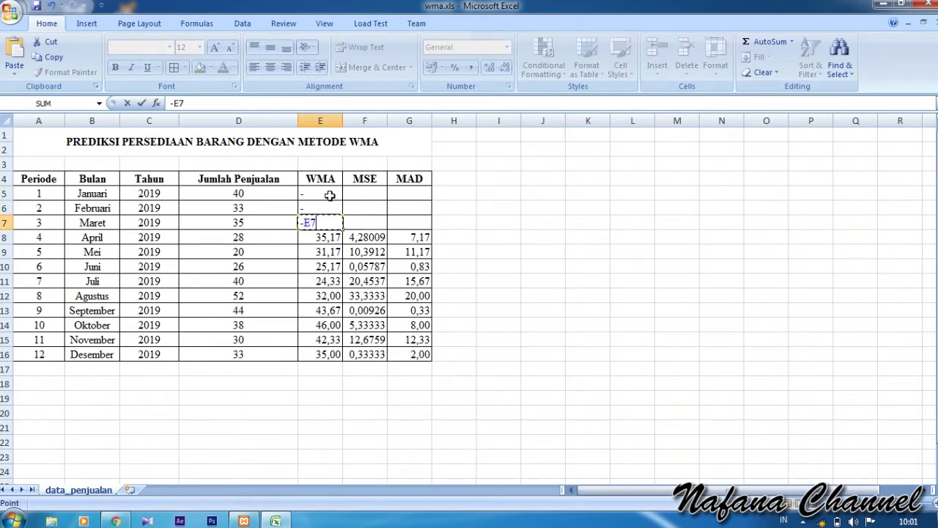
pyautogui.press('BackSpace')
pyautogui.press('BackSpace')
pyautogui.press('Return')
pyautogui.press('Up')
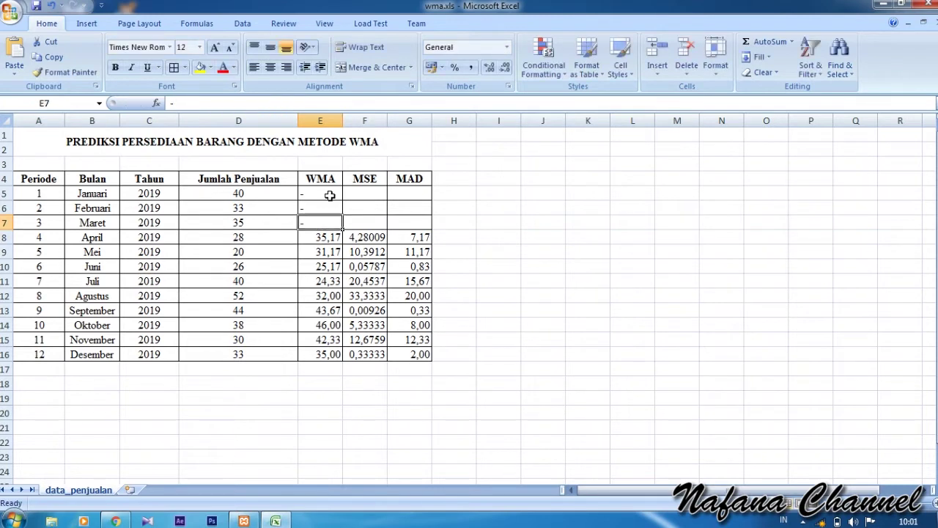
pyautogui.press('Up')
pyautogui.press('Up')
# - Type dashes into the MSE and MAD cells for January to March, F5:G7
pyautogui.press('Right')
pyautogui.write('-')
pyautogui.press('Return')
pyautogui.write('-')
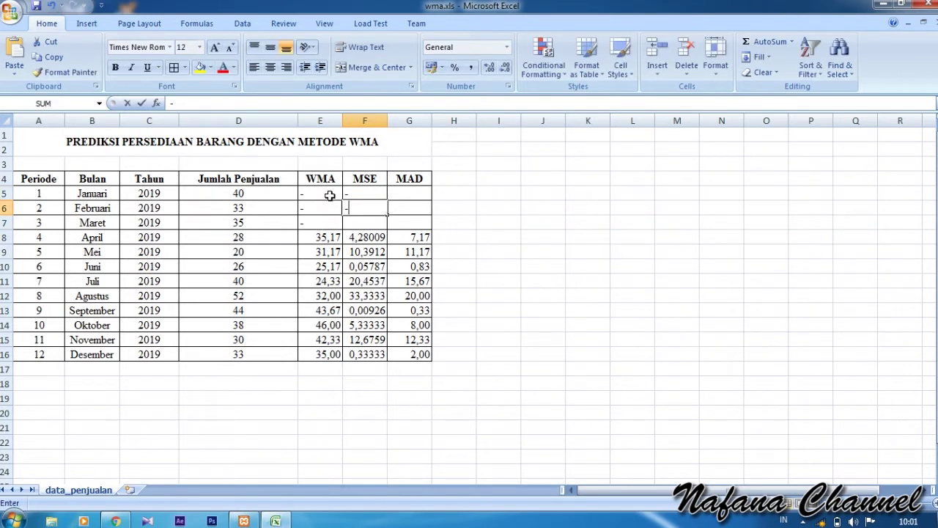
pyautogui.press('Return')
pyautogui.write('-')
pyautogui.press('Return')
pyautogui.press('Up')
pyautogui.press('Up')
pyautogui.press('Right')
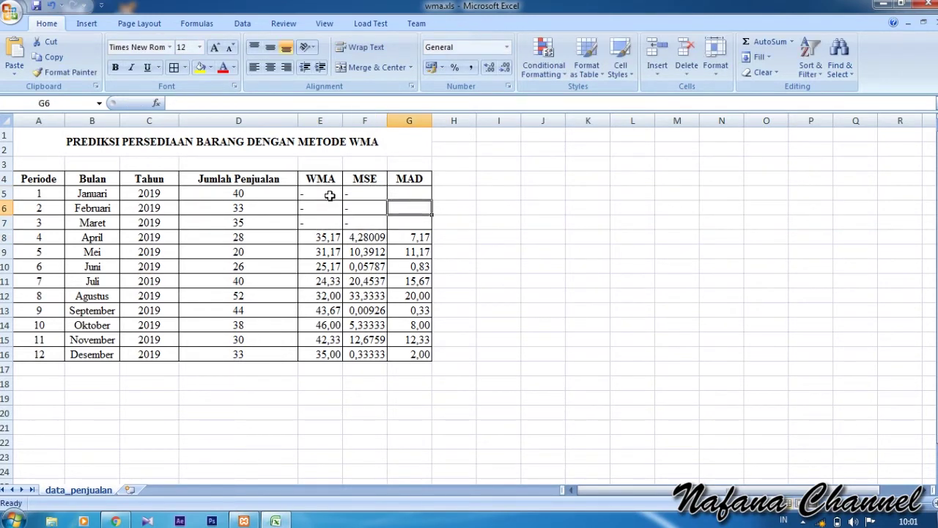
pyautogui.press('Up')
pyautogui.write('-')
pyautogui.press('Return')
pyautogui.write('-')
pyautogui.press('Return')
pyautogui.write('-')
pyautogui.press('Return')
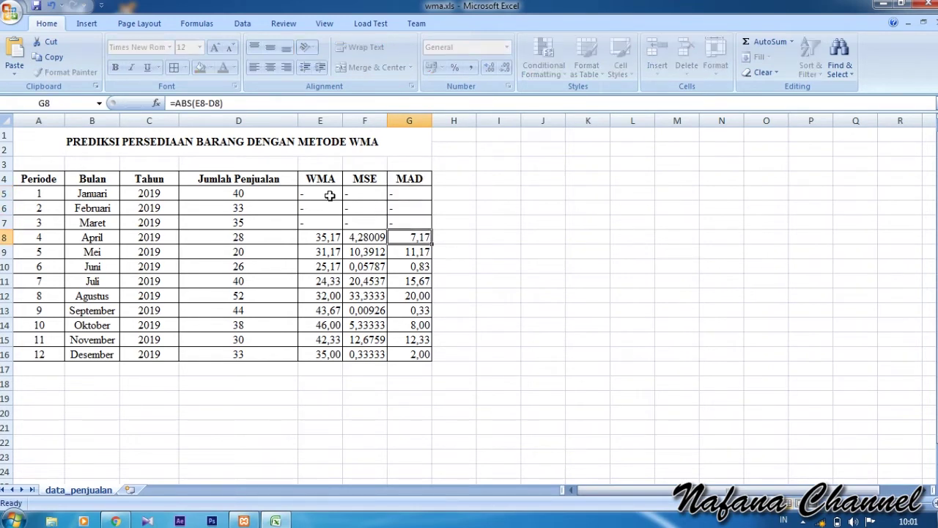
# - Centre the dashes in E5:G7
pyautogui.moveTo(330, 196); pyautogui.dragTo(410, 220)
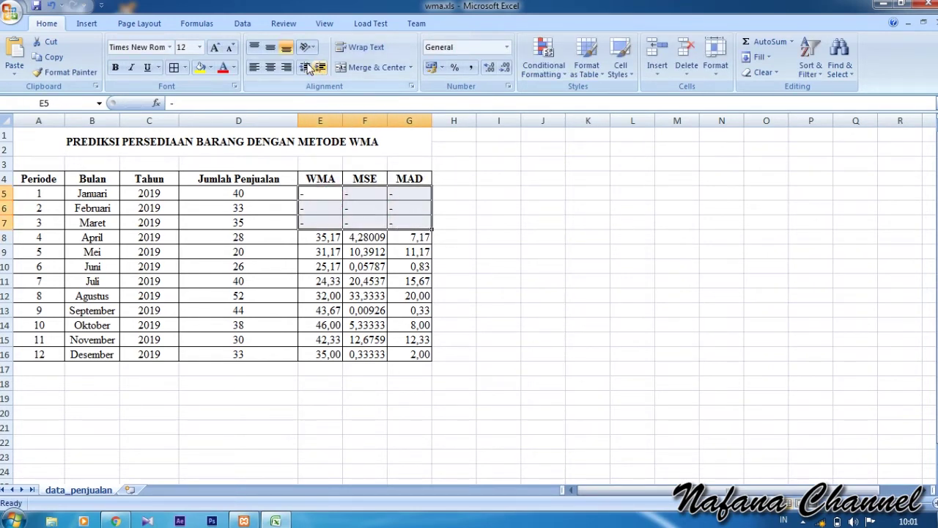
pyautogui.click(272, 67)
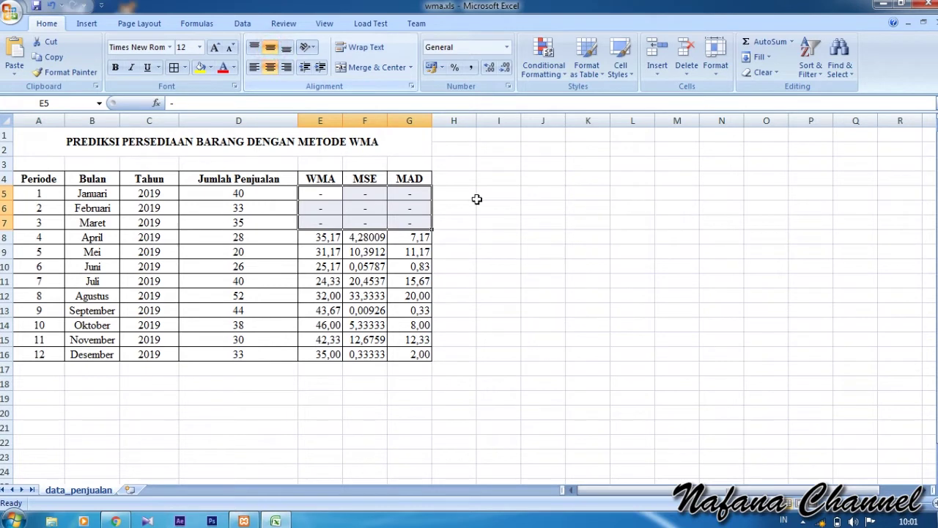
pyautogui.click(543, 251)
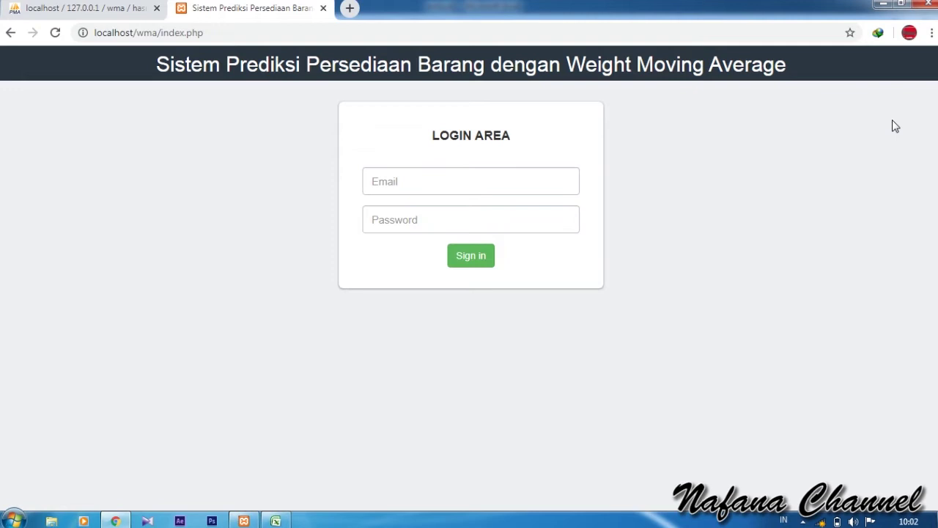
# - Sign in to the web app with the admin username and its password
pyautogui.click(496, 181)
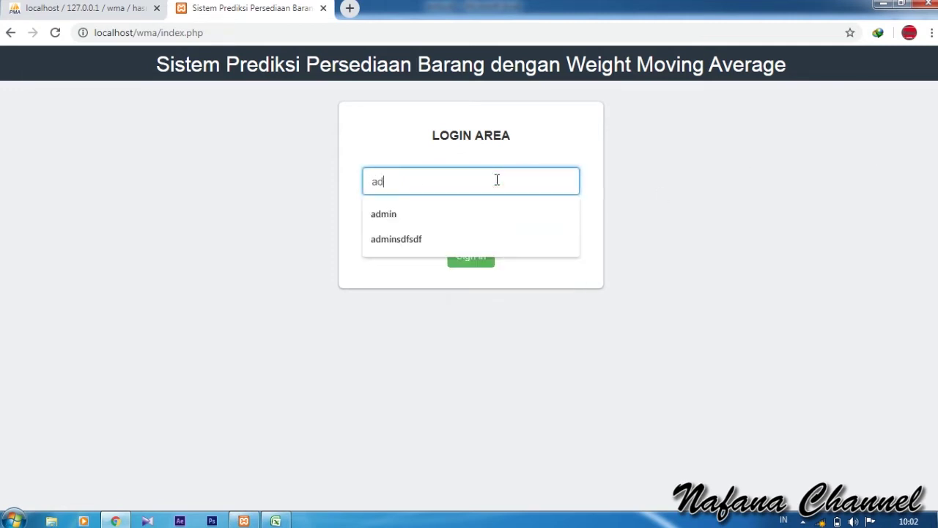
pyautogui.press('Tab')
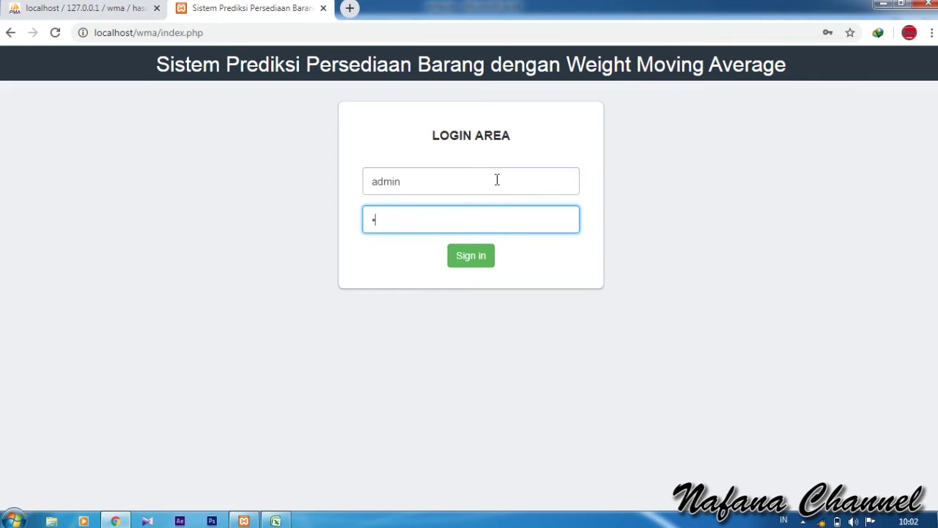
pyautogui.click(468, 263)
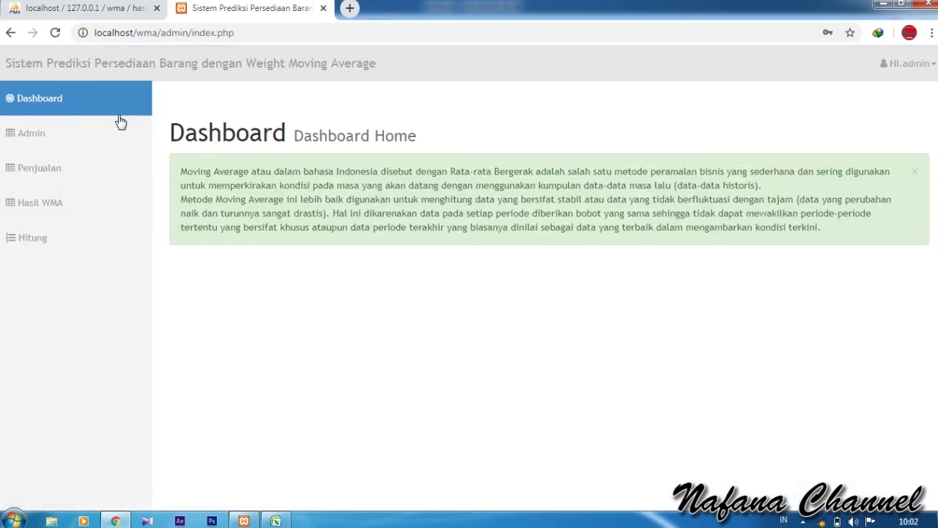
# - Add a second admin account with a test username and password
pyautogui.click(66, 135)
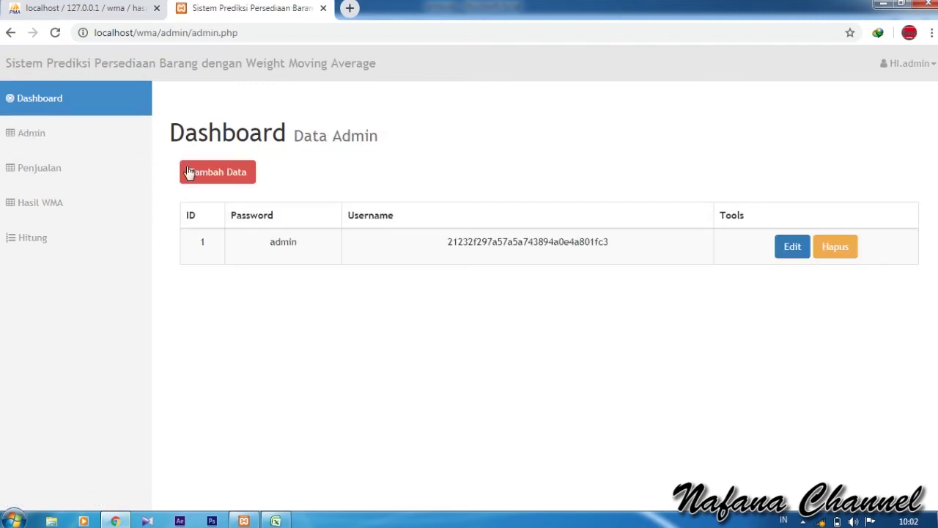
pyautogui.click(234, 178)
pyautogui.click(354, 182)
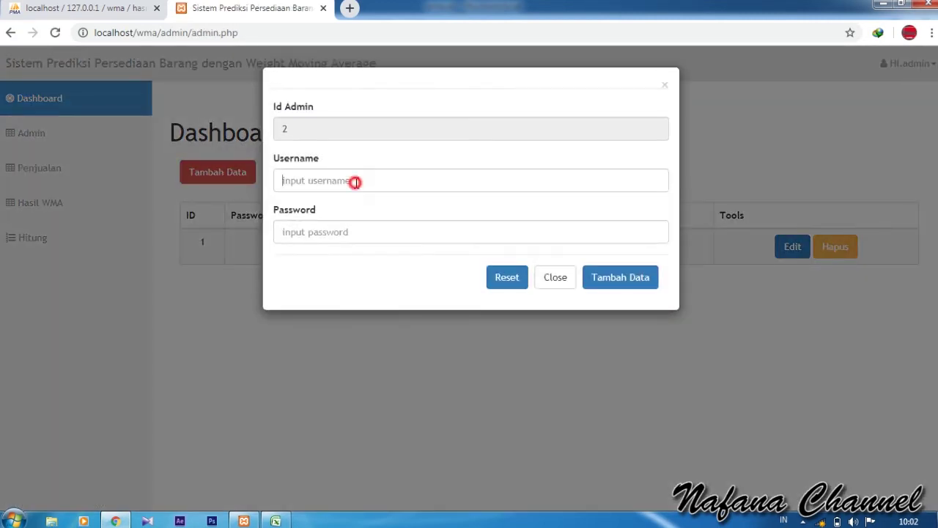
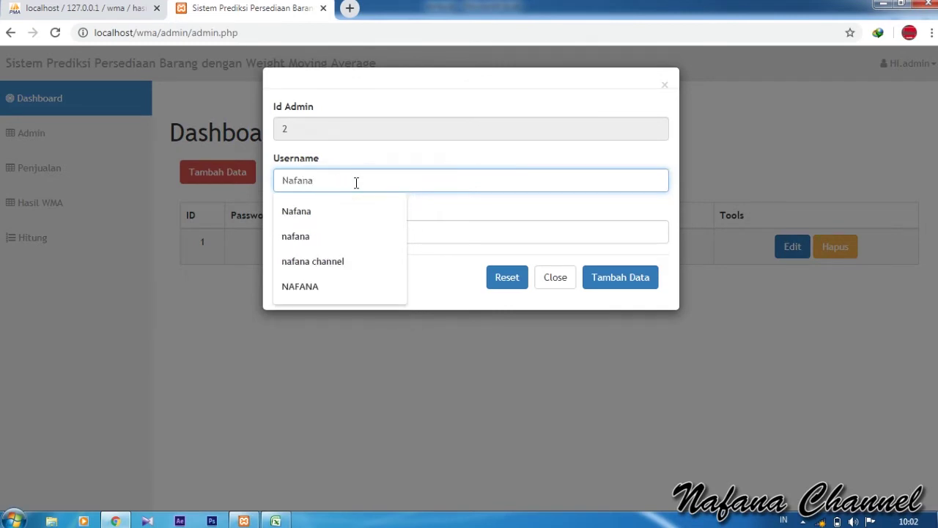
pyautogui.press('Tab')
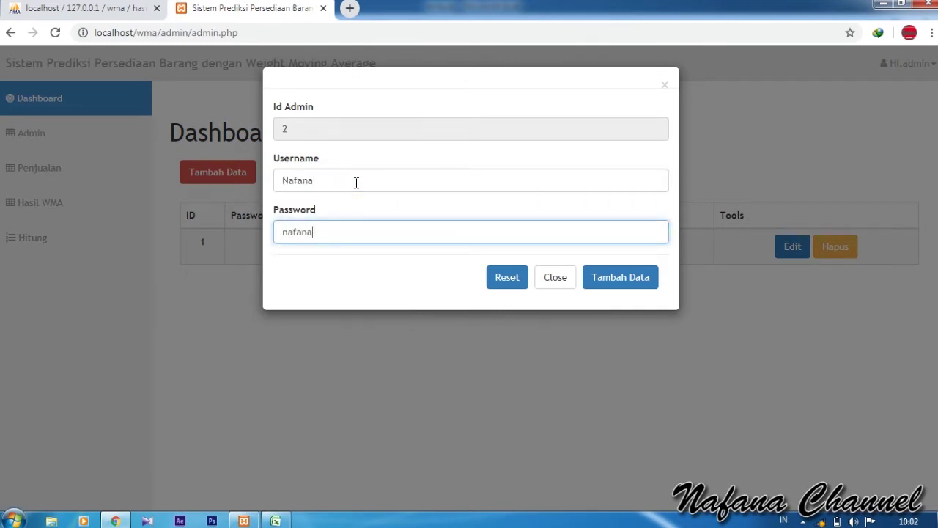
pyautogui.click(622, 277)
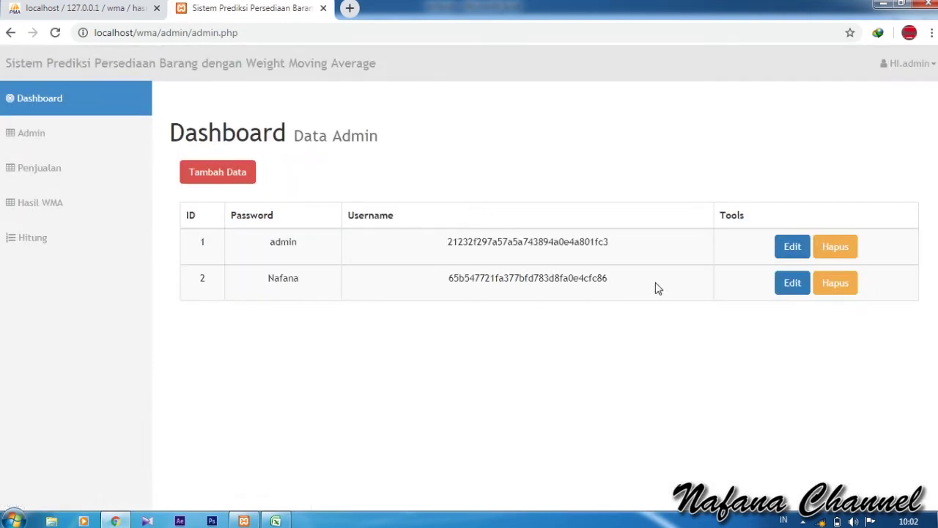
# - Rename the second admin account, then delete it
pyautogui.click(785, 285)
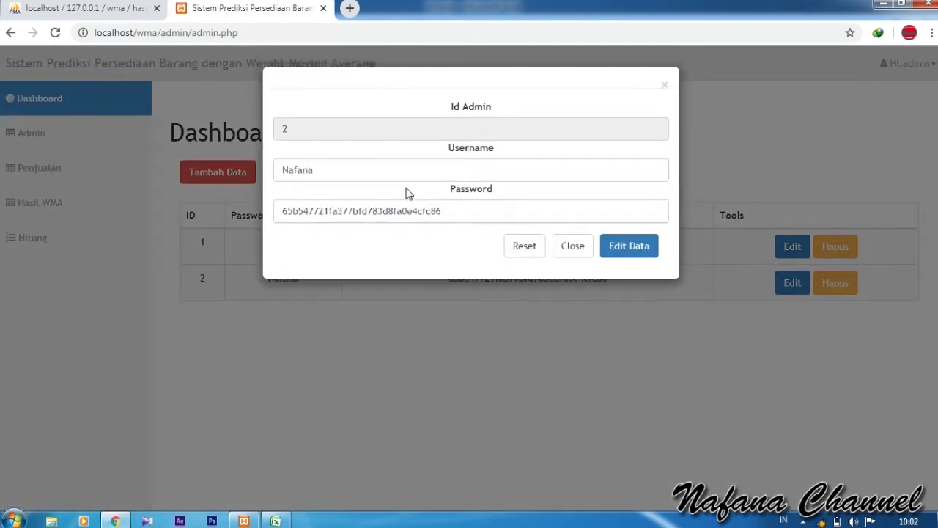
pyautogui.click(396, 175)
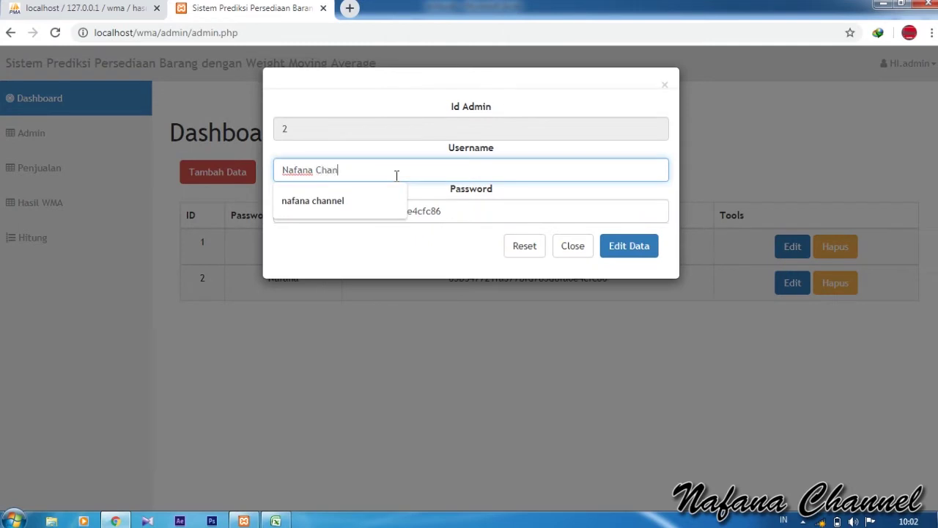
pyautogui.click(625, 245)
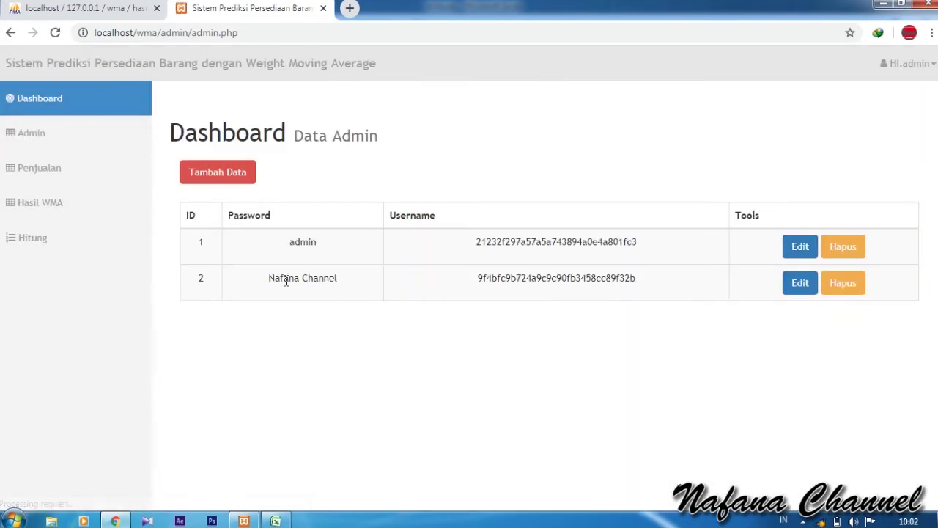
pyautogui.click(843, 283)
pyautogui.click(636, 254)
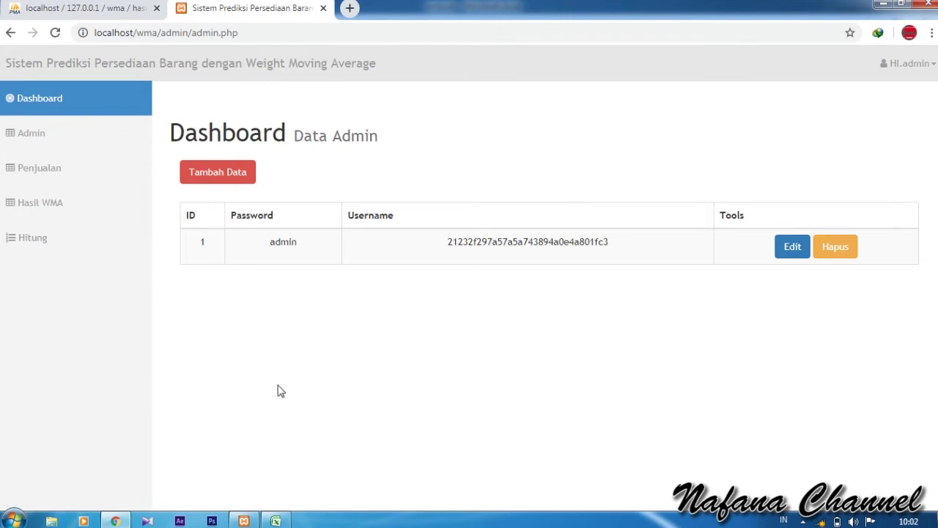
# - Add a sales record for Bulan Januari, Tahun 2020, with Penjualan 45
pyautogui.click(86, 182)
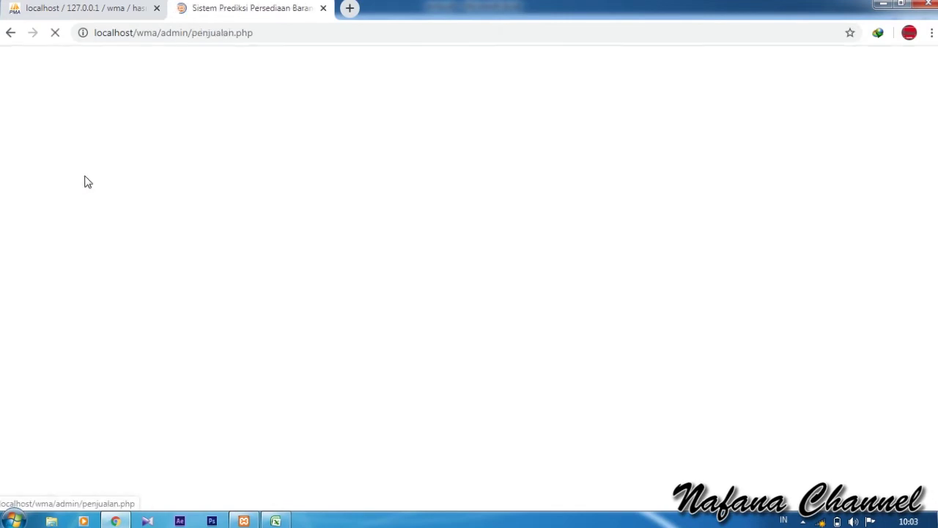
pyautogui.scroll(-3, 271, 229)
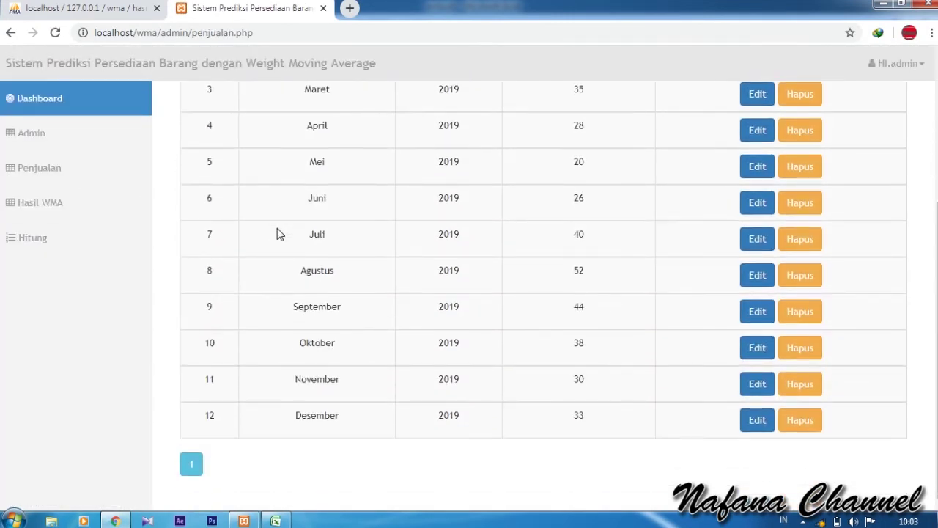
pyautogui.scroll(3, 277, 233)
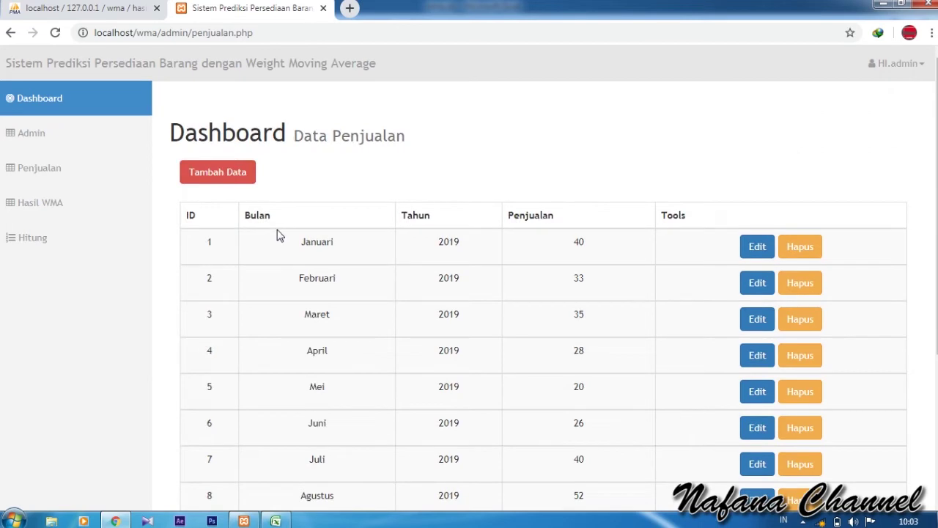
pyautogui.click(215, 176)
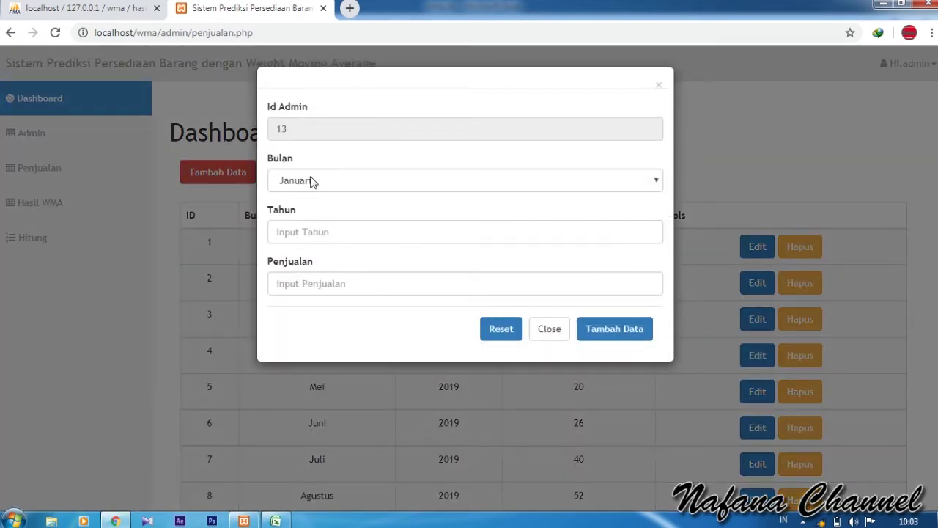
pyautogui.click(322, 231)
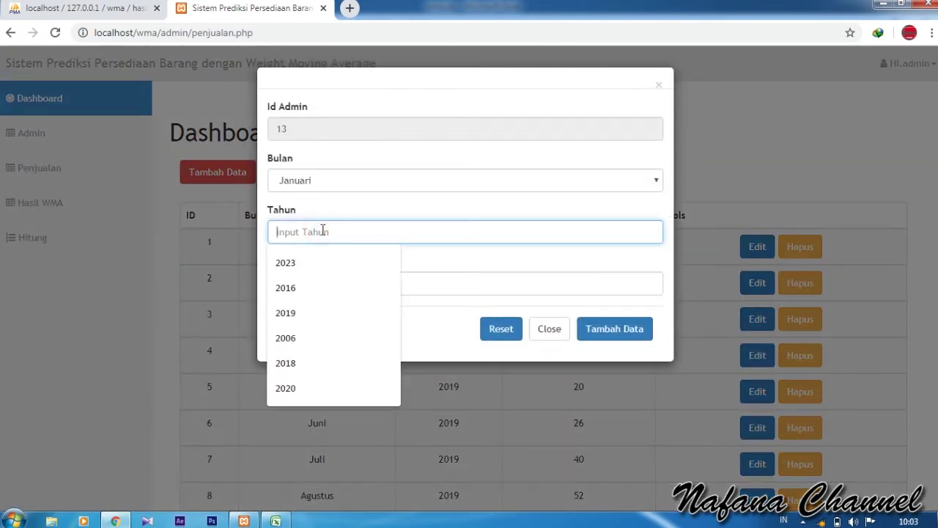
pyautogui.write('2020')
pyautogui.click(347, 277)
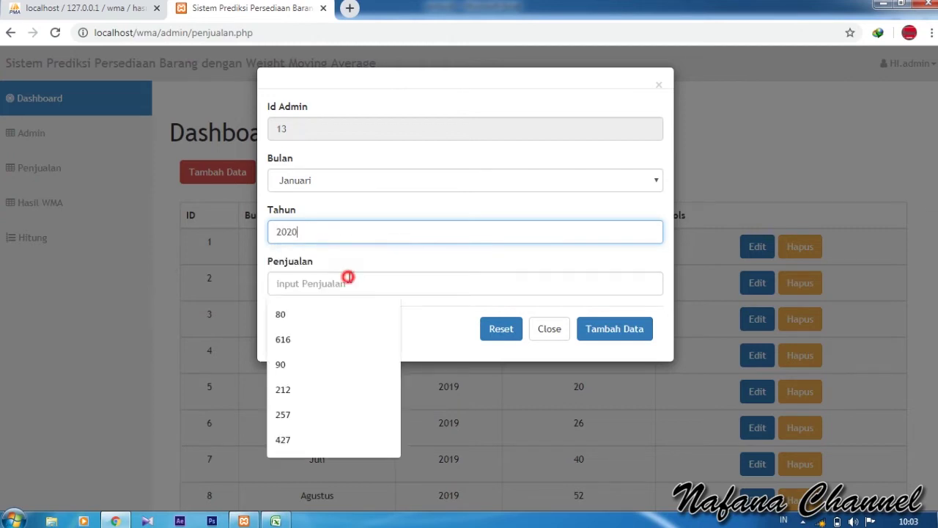
pyautogui.write('45')
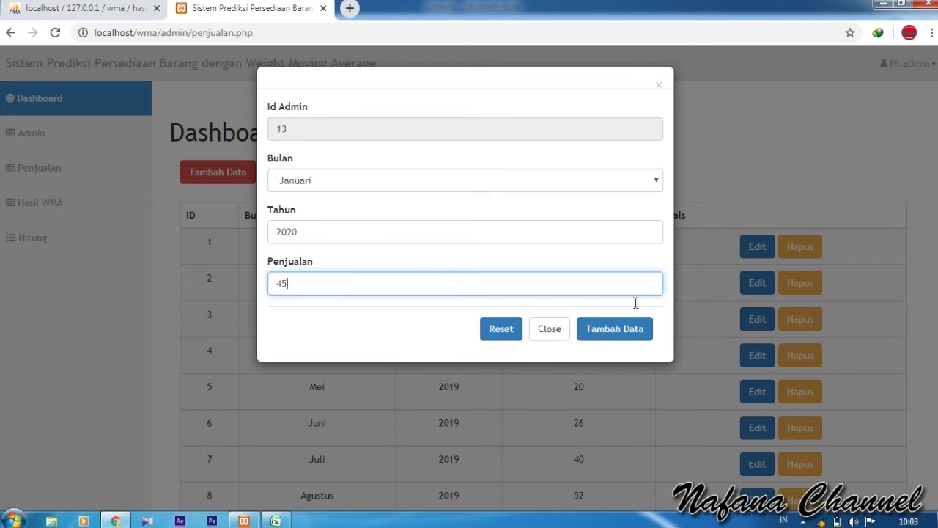
pyautogui.click(624, 339)
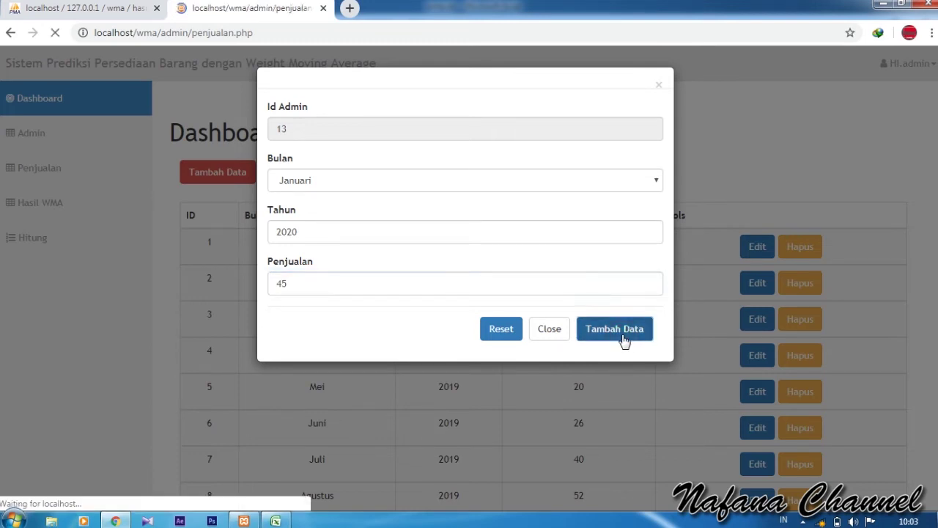
pyautogui.scroll(-3, 622, 341)
# - Edit record 13 on page 2 so its Januari 2020 Penjualan reads 80
pyautogui.scroll(3, 308, 460)
pyautogui.scroll(-3, 317, 463)
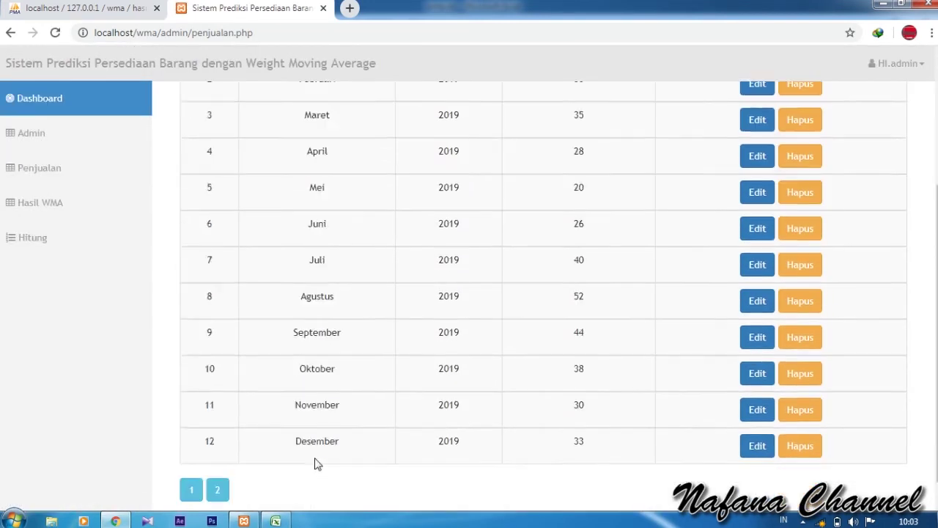
pyautogui.scroll(-1, 317, 463)
pyautogui.click(220, 466)
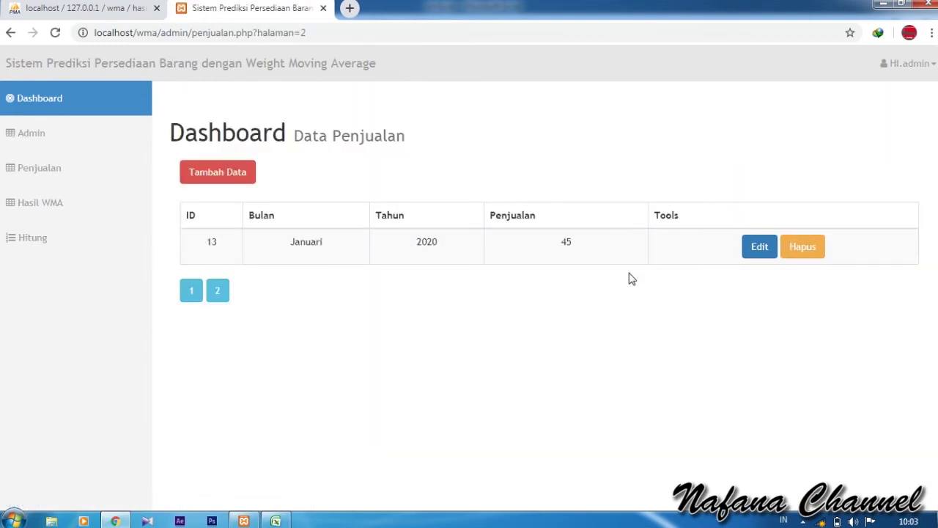
pyautogui.click(750, 252)
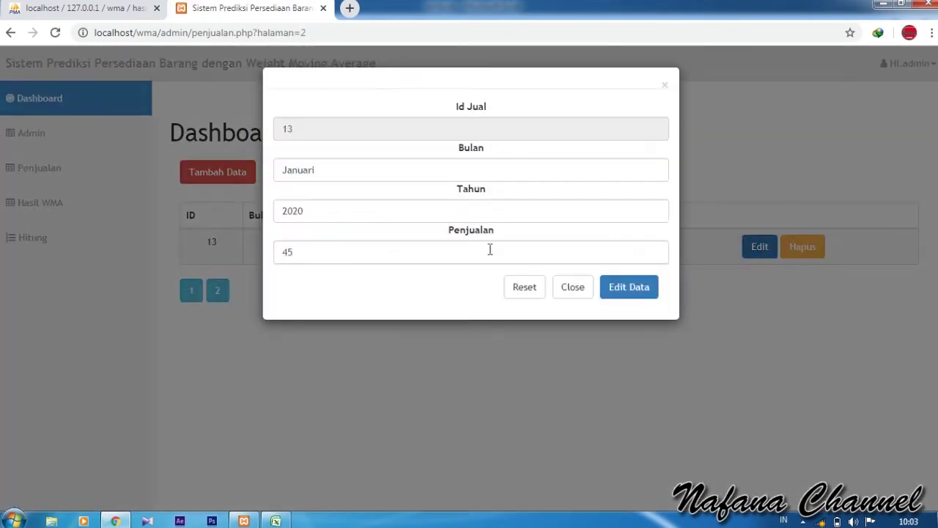
pyautogui.moveTo(335, 250); pyautogui.dragTo(268, 245)
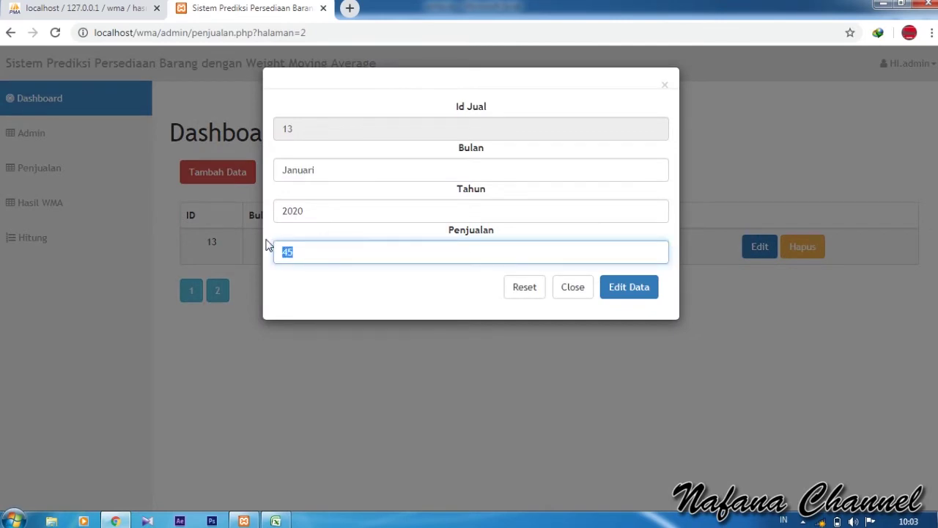
pyautogui.write('80')
pyautogui.click(632, 286)
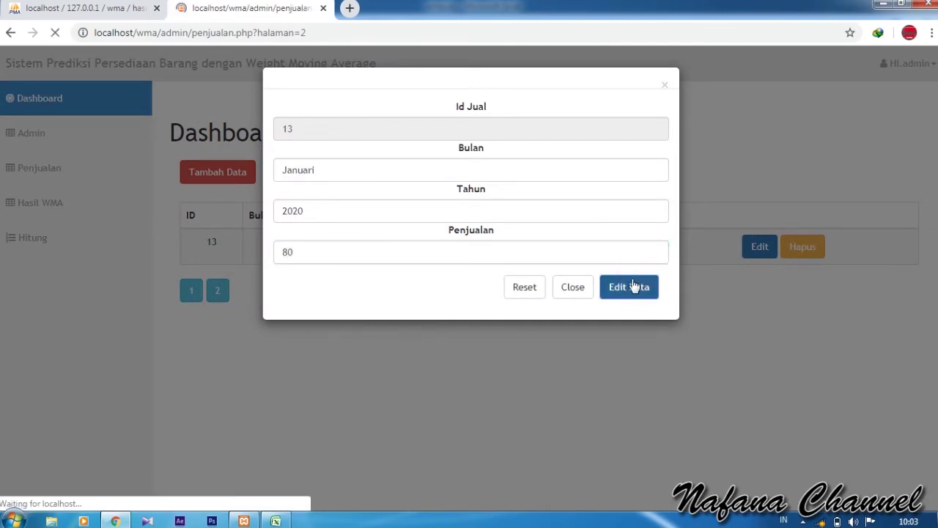
pyautogui.scroll(-3, 493, 366)
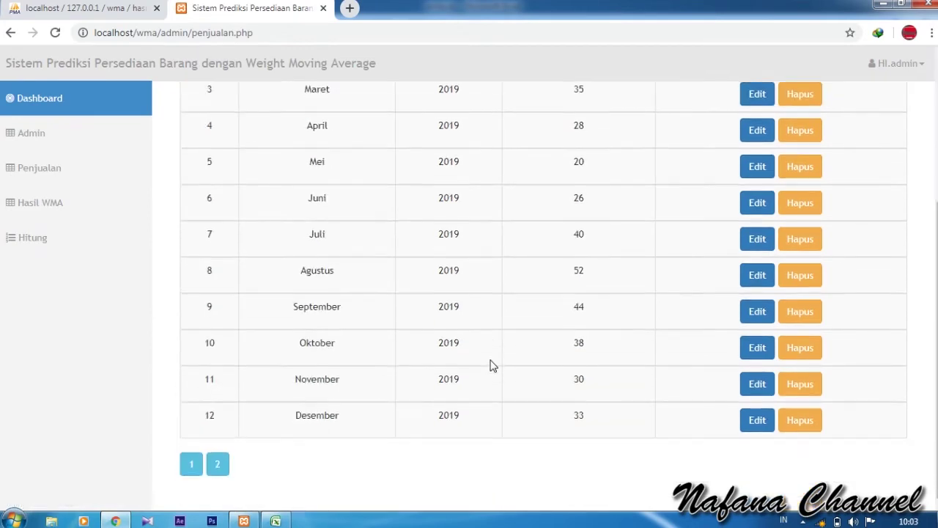
pyautogui.click(220, 467)
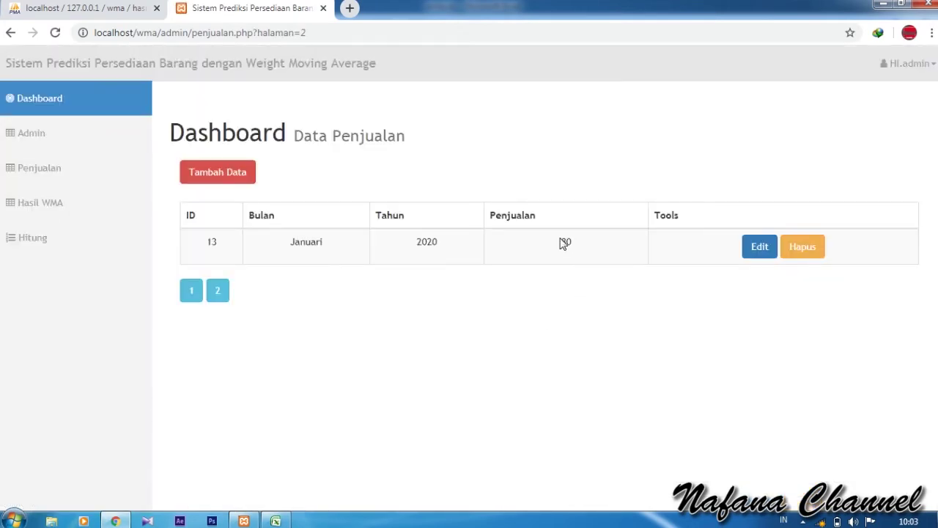
pyautogui.click(803, 249)
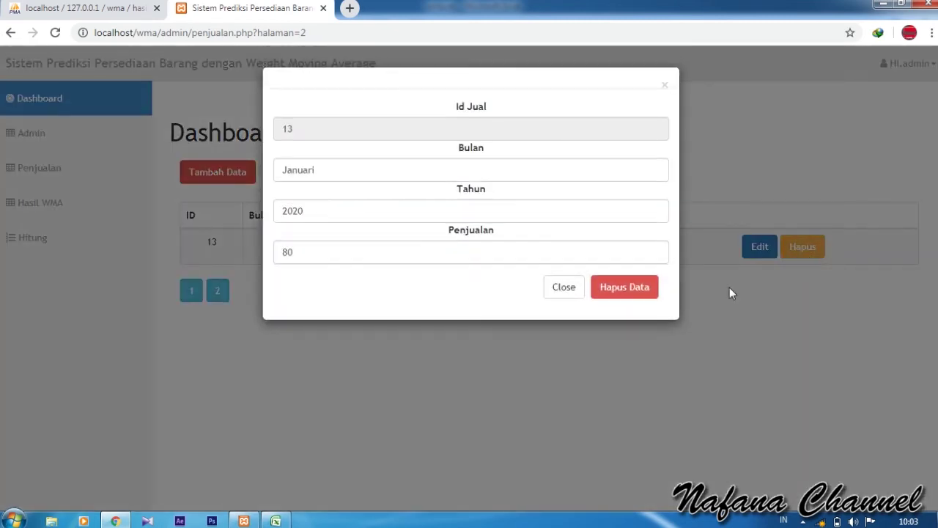
pyautogui.click(636, 288)
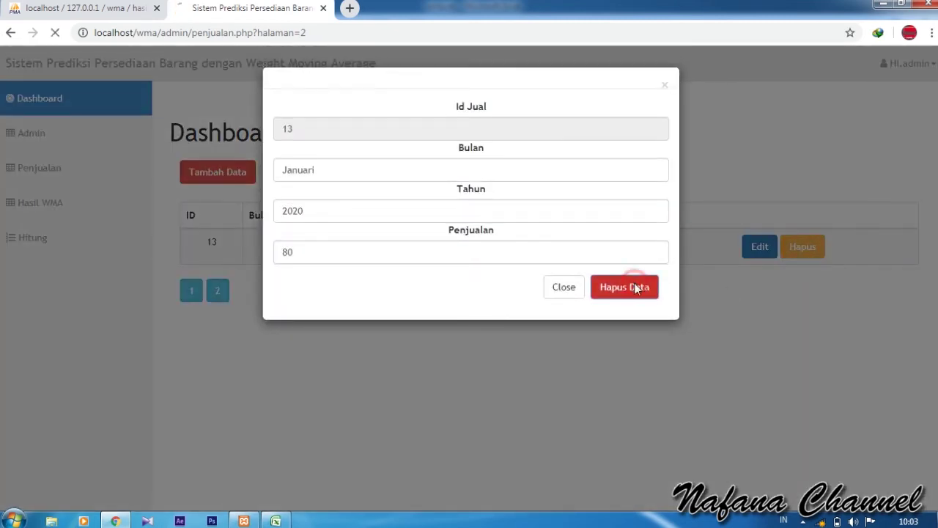
pyautogui.scroll(-3, 498, 335)
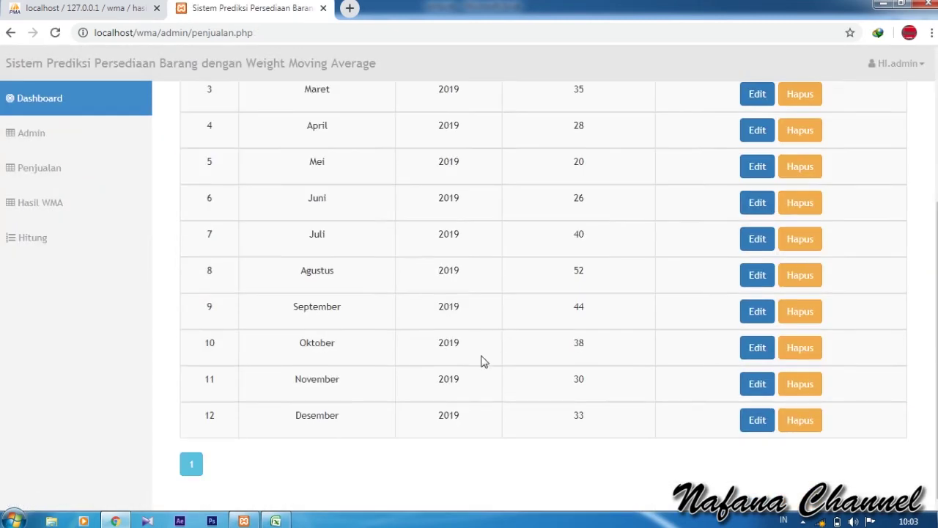
pyautogui.scroll(3, 195, 447)
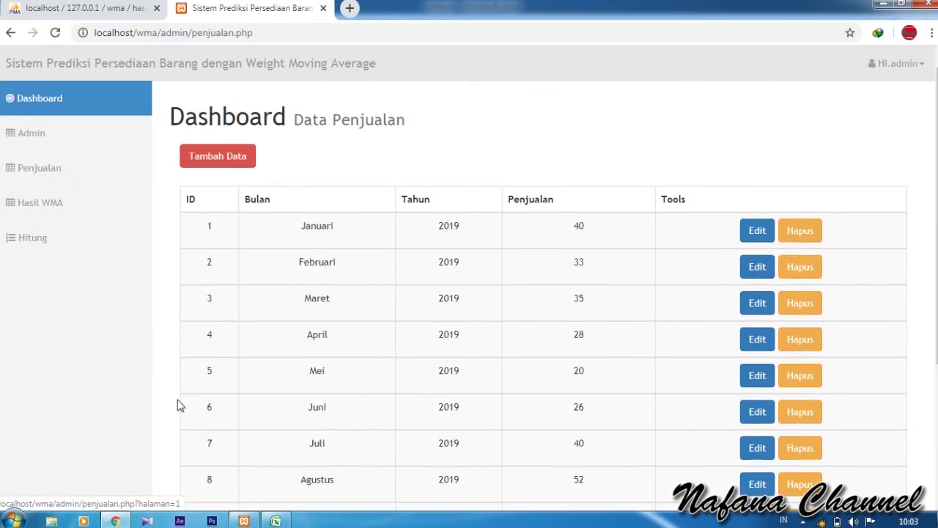
# - Open the Hasil WMA entry form, look through the month list, then return to the results page
pyautogui.click(107, 204)
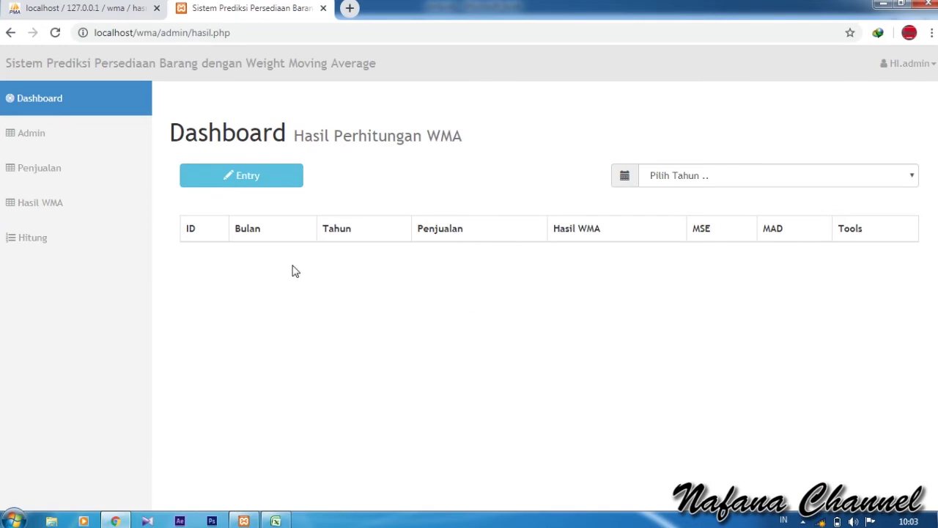
pyautogui.click(263, 183)
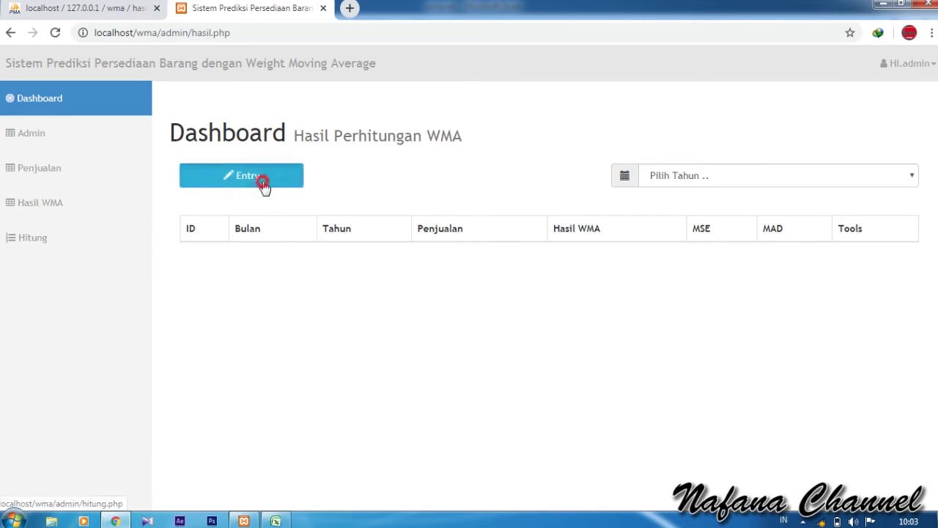
pyautogui.click(269, 190)
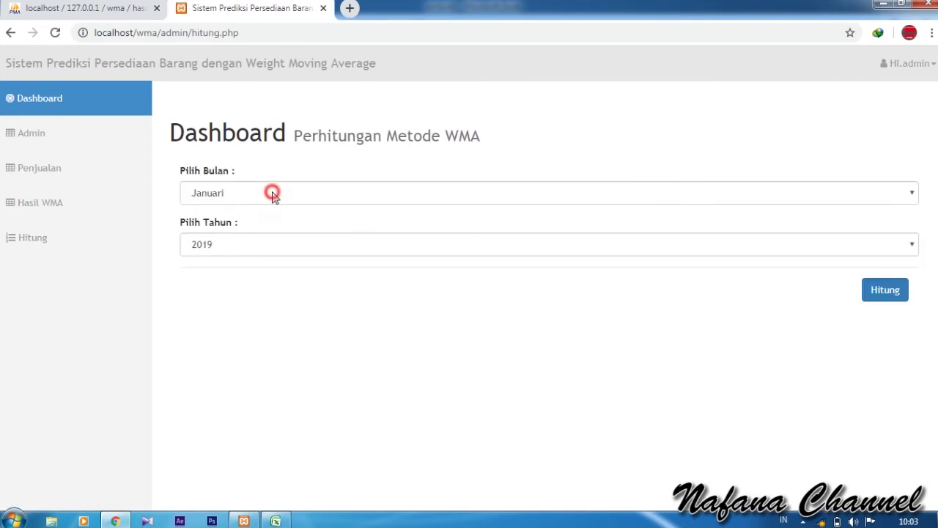
pyautogui.click(272, 192)
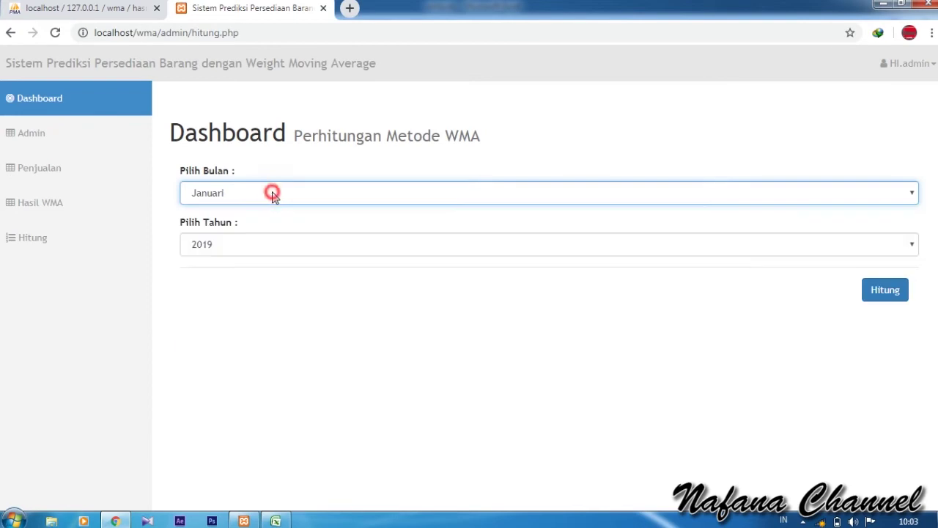
pyautogui.click(84, 173)
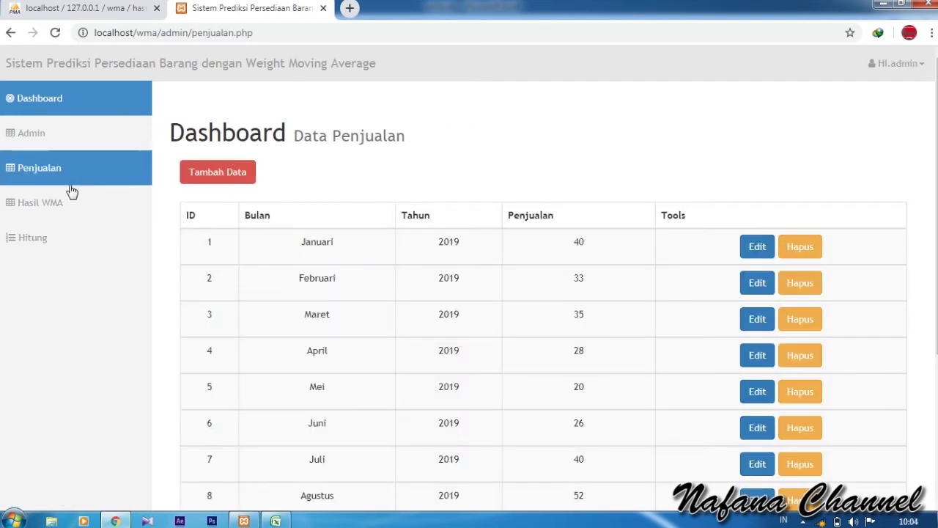
pyautogui.click(58, 208)
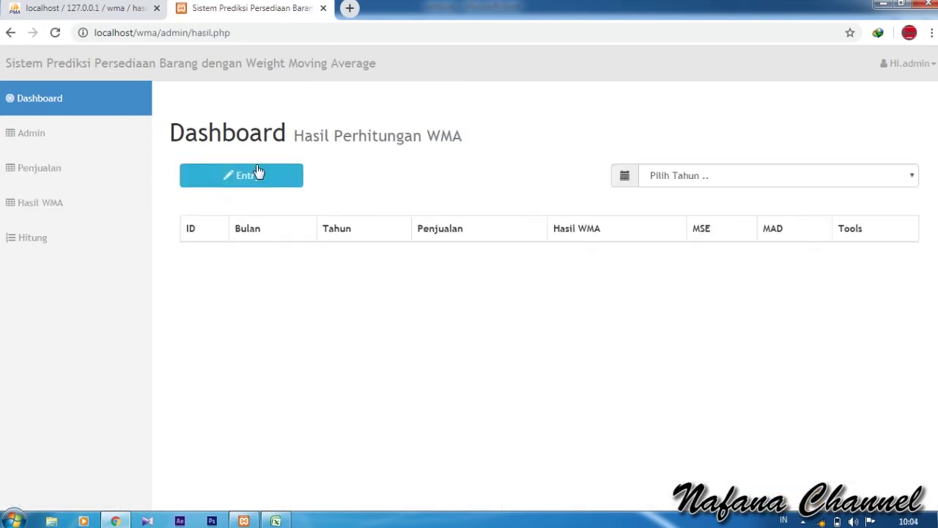
# - Calculate the April 2019 forecast: WMA 35.17, MSE 4.284075, MAD 7.17
pyautogui.click(244, 174)
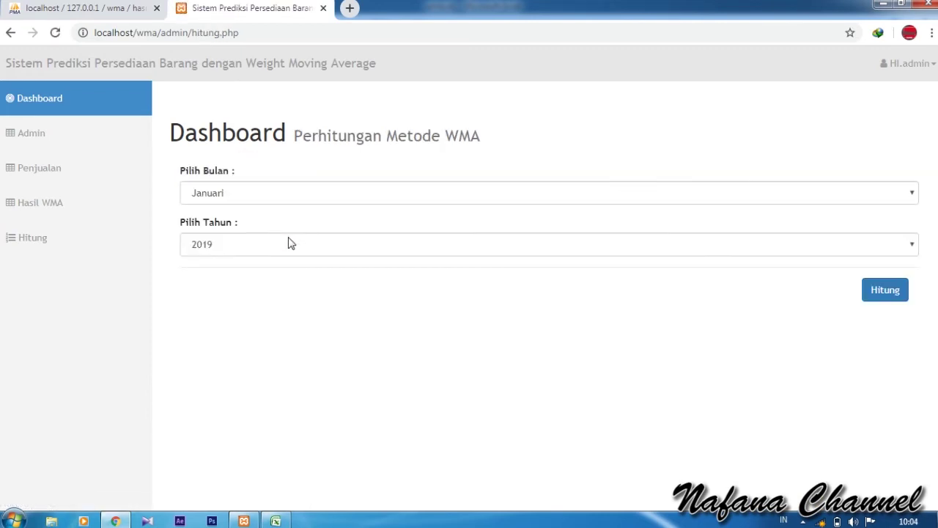
pyautogui.click(288, 198)
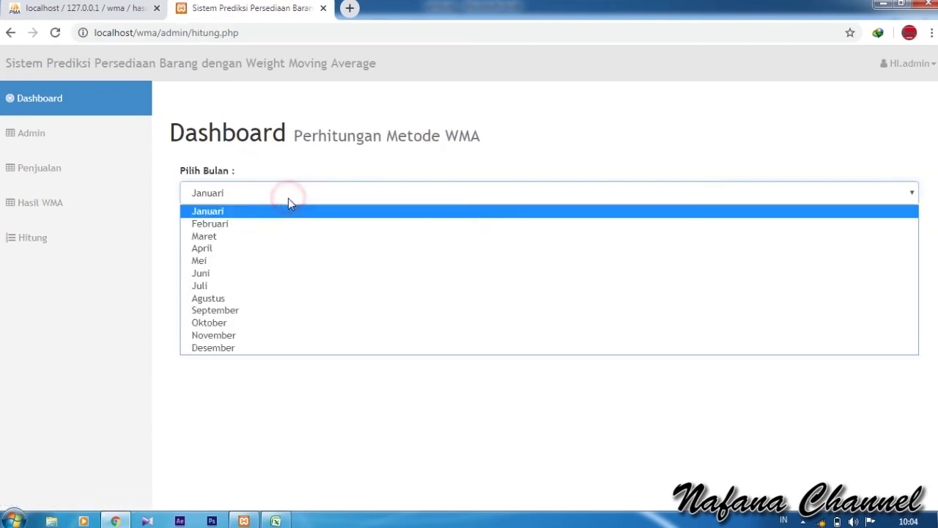
pyautogui.click(269, 249)
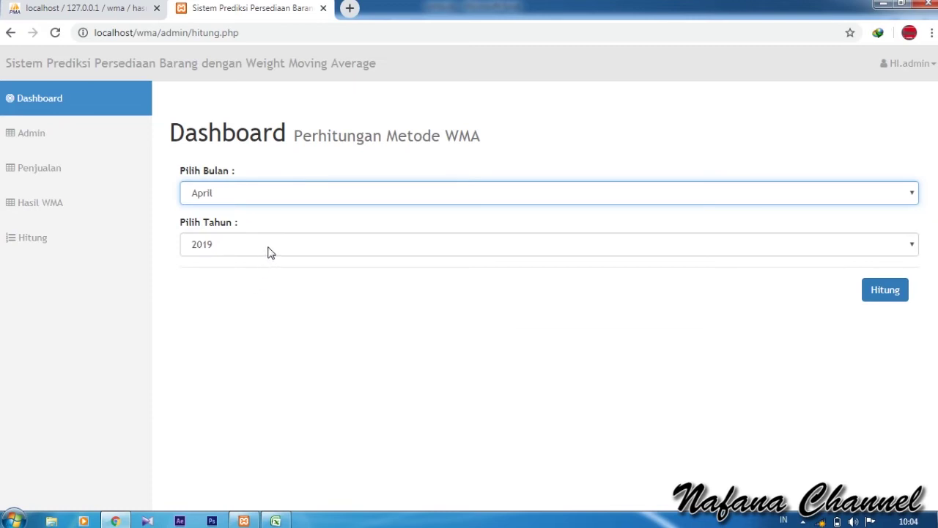
pyautogui.click(269, 249)
pyautogui.click(266, 263)
pyautogui.click(393, 341)
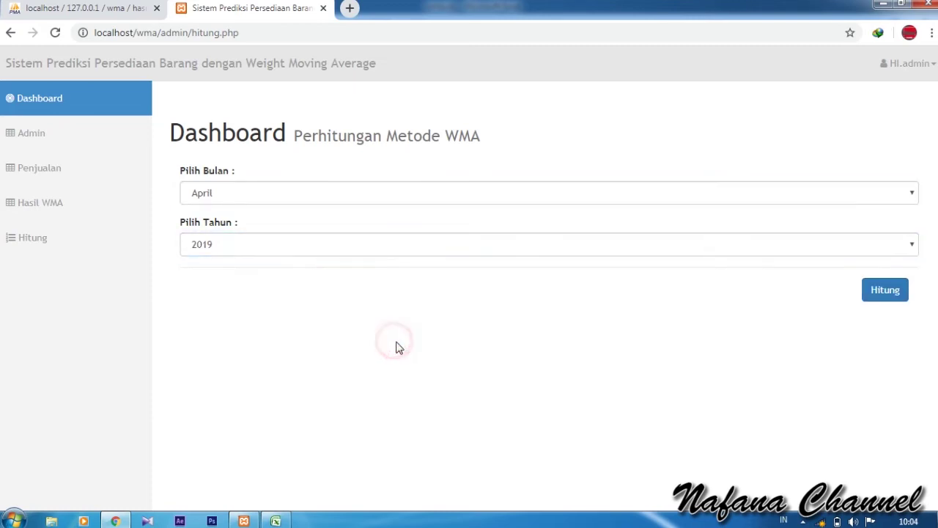
pyautogui.click(892, 291)
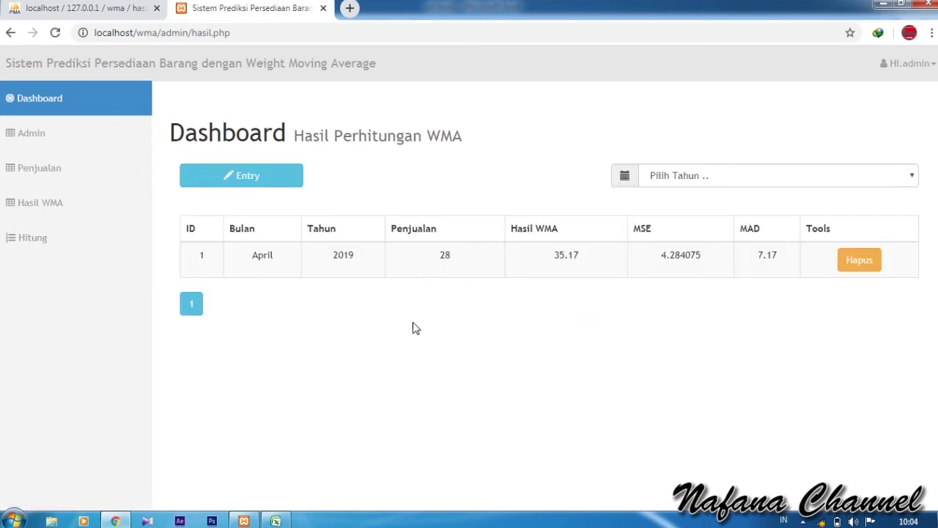
# - Resize wma.xls over Chrome to show all months, then check April's row 8 at cell D8
pyautogui.click(276, 520)
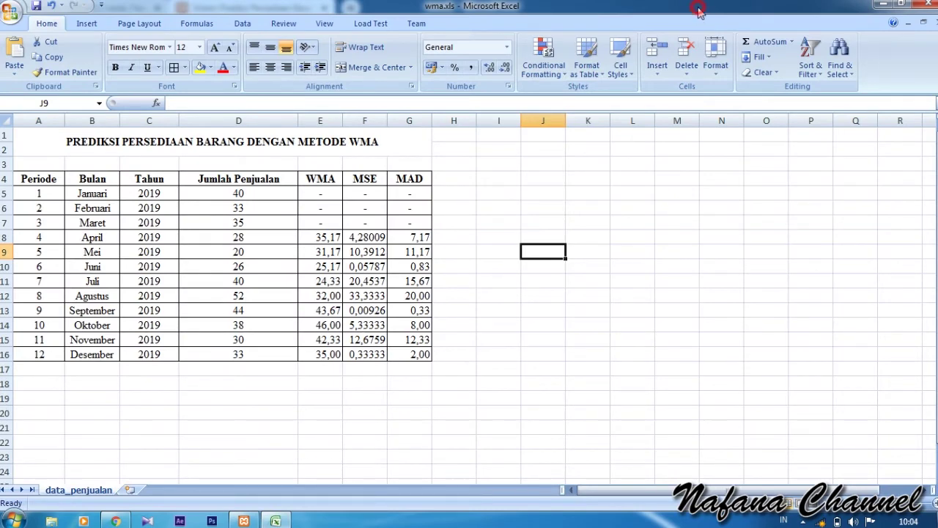
pyautogui.moveTo(698, 10); pyautogui.dragTo(517, 10)
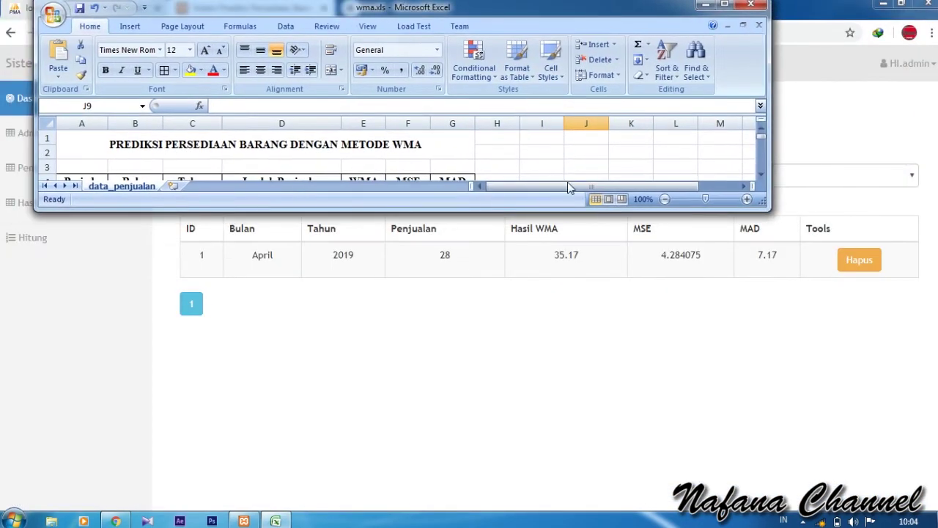
pyautogui.moveTo(769, 84); pyautogui.dragTo(412, 84)
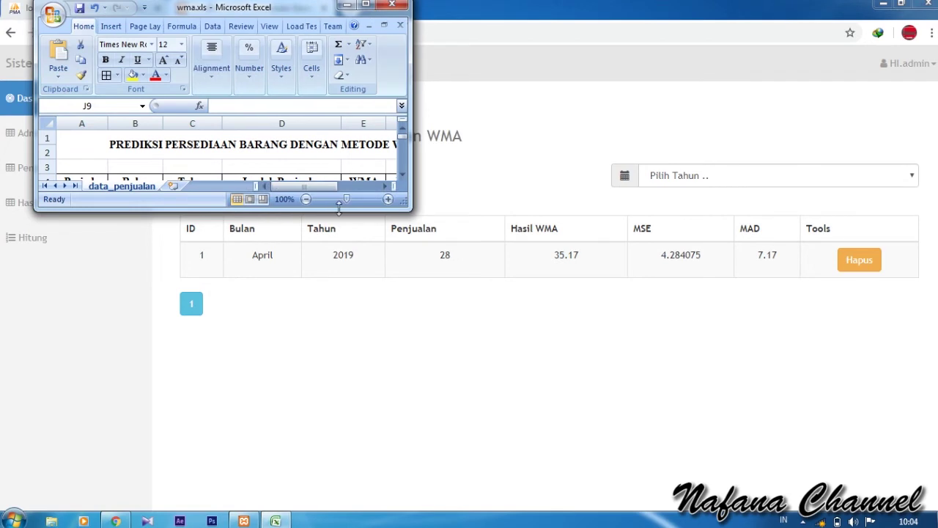
pyautogui.moveTo(338, 209); pyautogui.dragTo(350, 379)
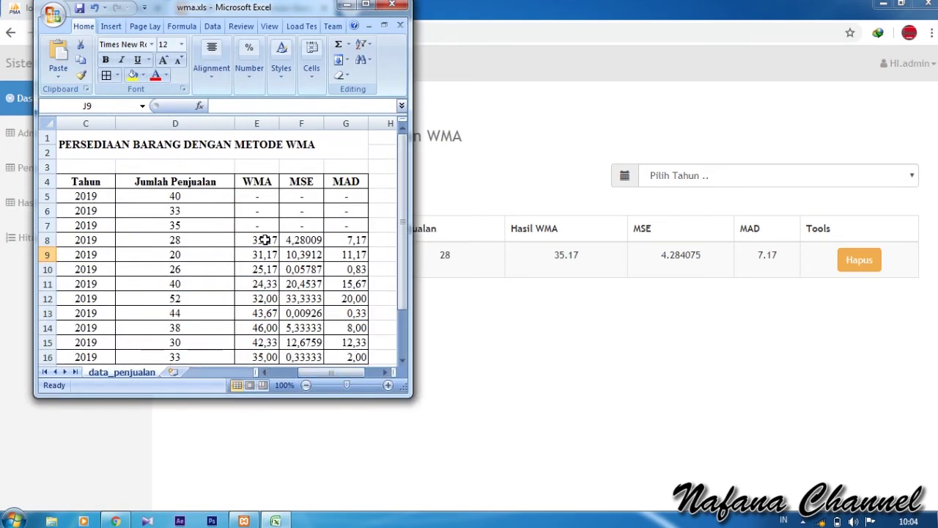
pyautogui.click(203, 240)
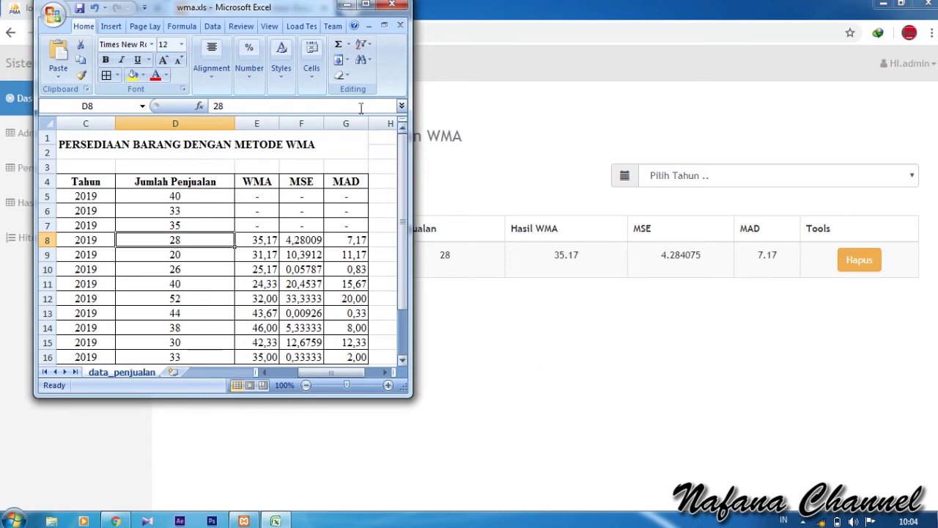
pyautogui.click(365, 5)
# - Return to the web app and filter the WMA results to 2019 in Pilih Tahun
pyautogui.click(884, 7)
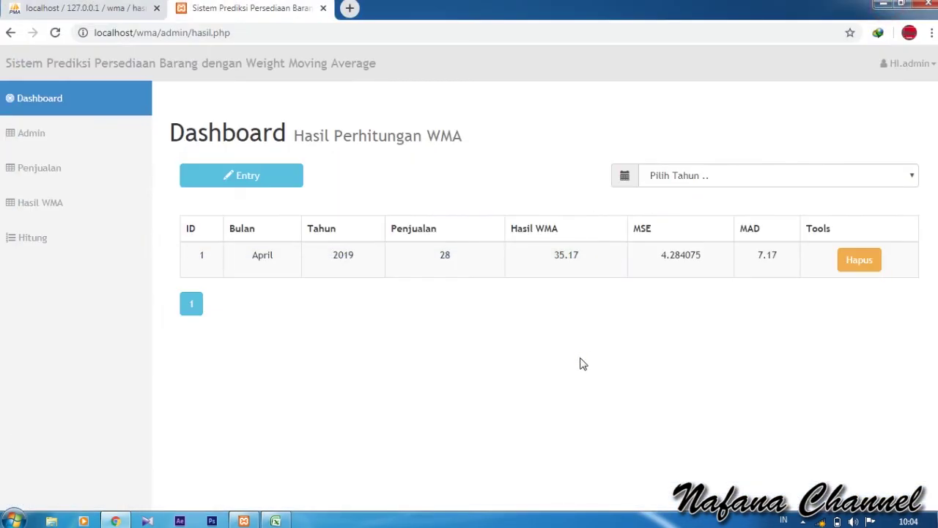
pyautogui.click(774, 181)
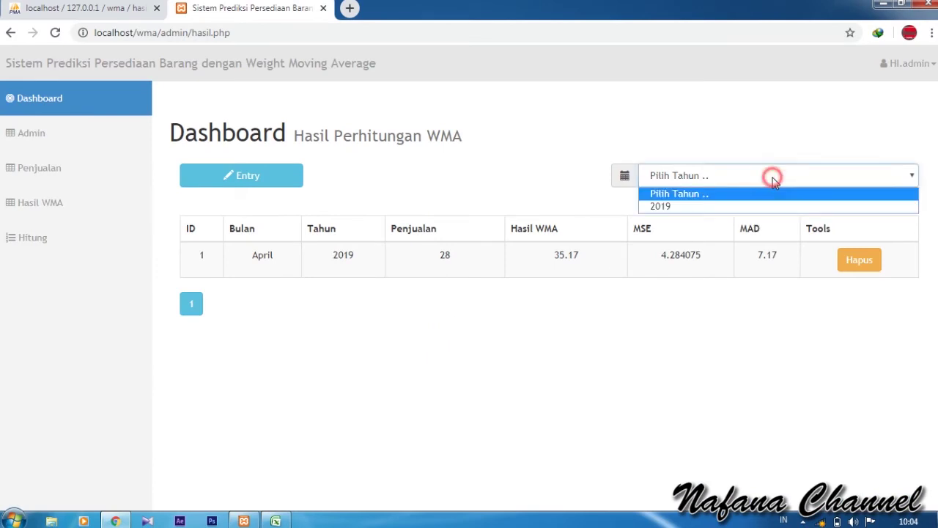
pyautogui.click(675, 208)
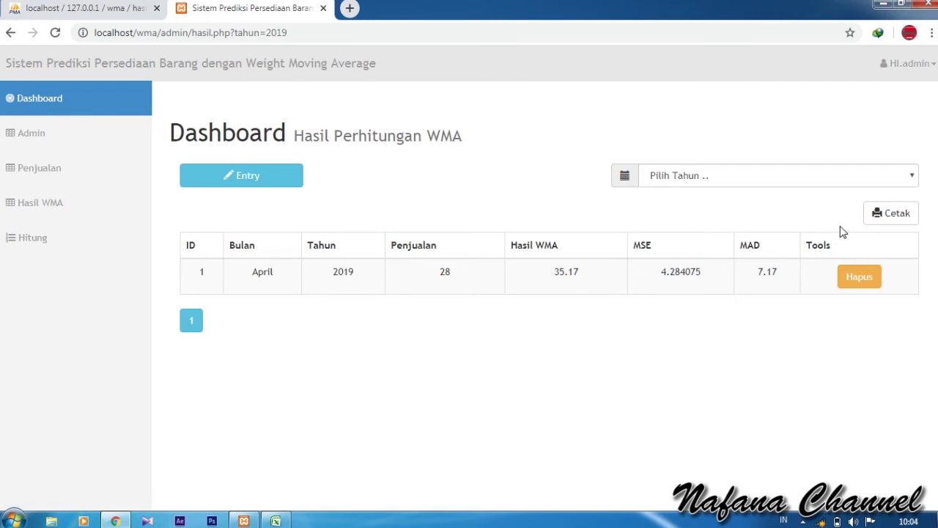
# - Print the 2019 results with Cetak, download as laporan_wma_5.pdf, and open the PDF
pyautogui.click(881, 218)
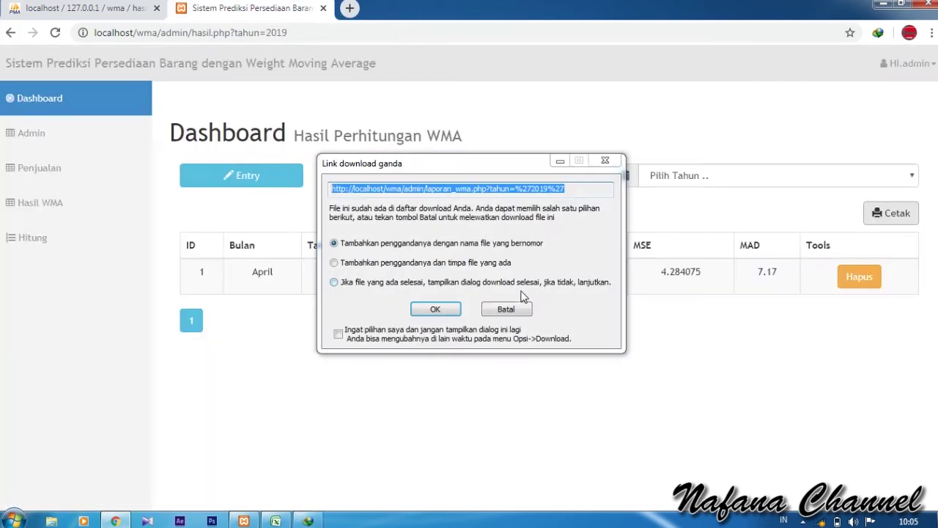
pyautogui.click(447, 310)
pyautogui.click(454, 323)
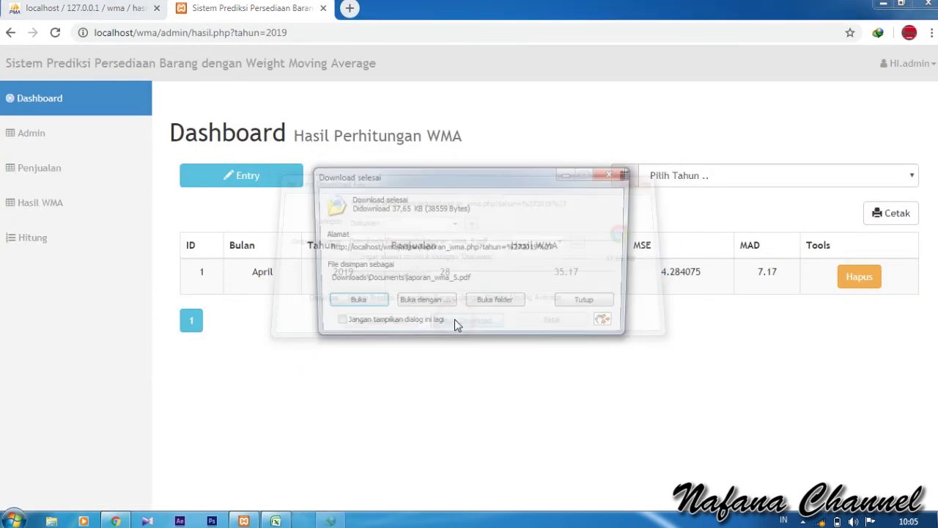
pyautogui.click(364, 308)
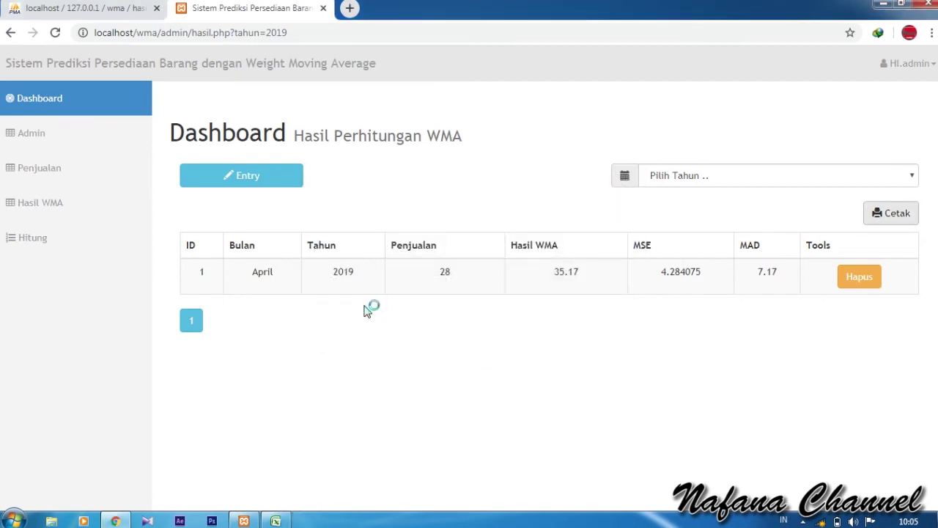